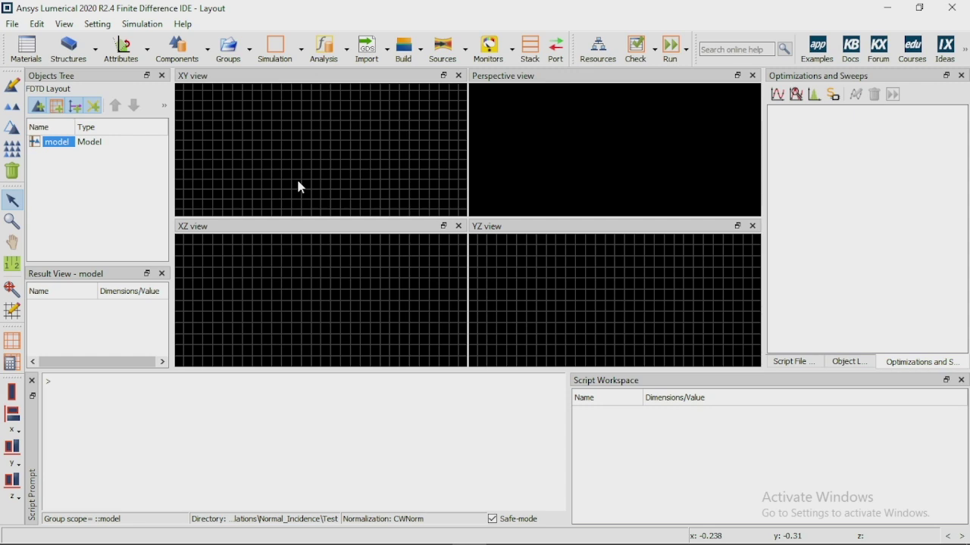
- Add an (n,k) material to the material database and name it Custom Medium1
click(26, 50)
click(653, 141)
click(677, 157)
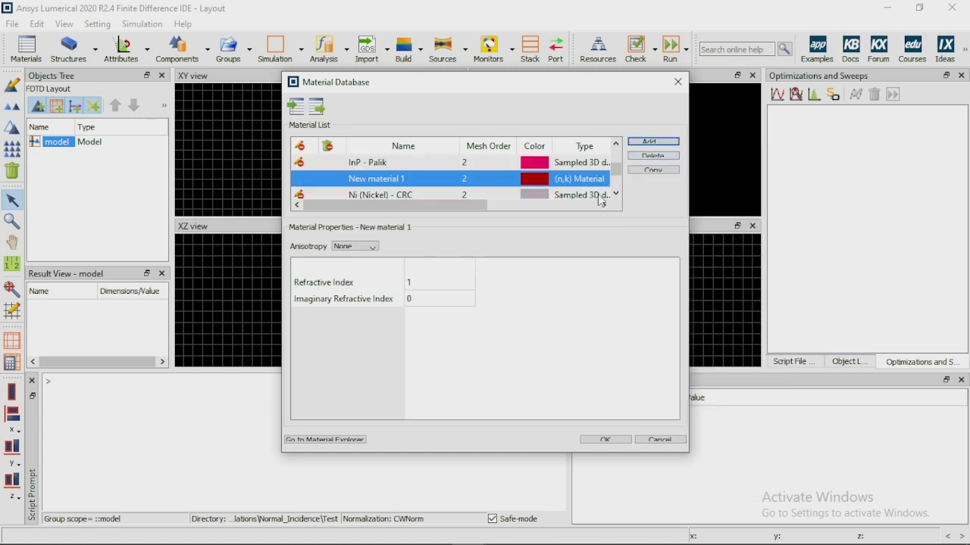
double_click(390, 179)
text(Custom )
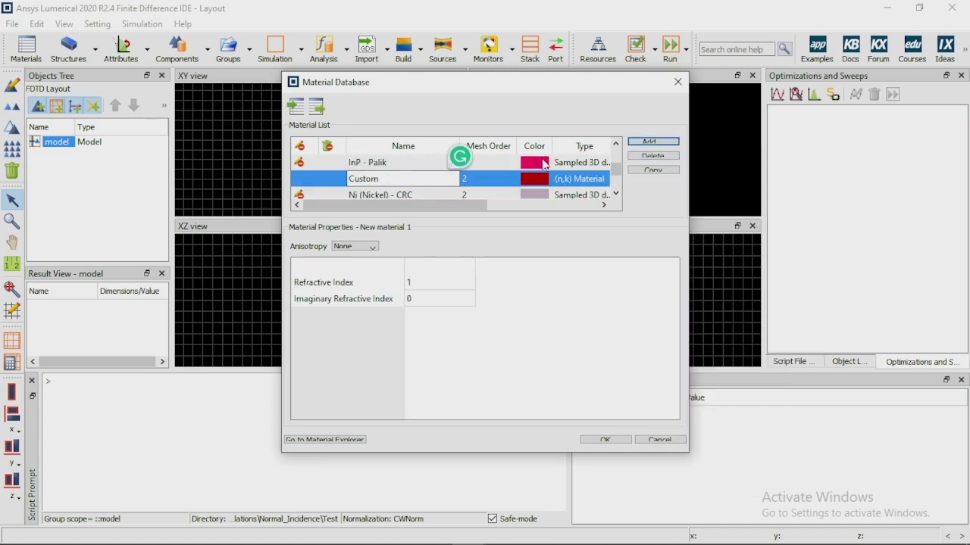
text(Medium1)
- Locate Custom Medium1 in the material list and open its refractive index value for editing
click(439, 282)
click(454, 283)
scroll(455, 184, up, 1)
click(454, 184)
scroll(431, 188, up, 3)
click(399, 196)
click(429, 283)
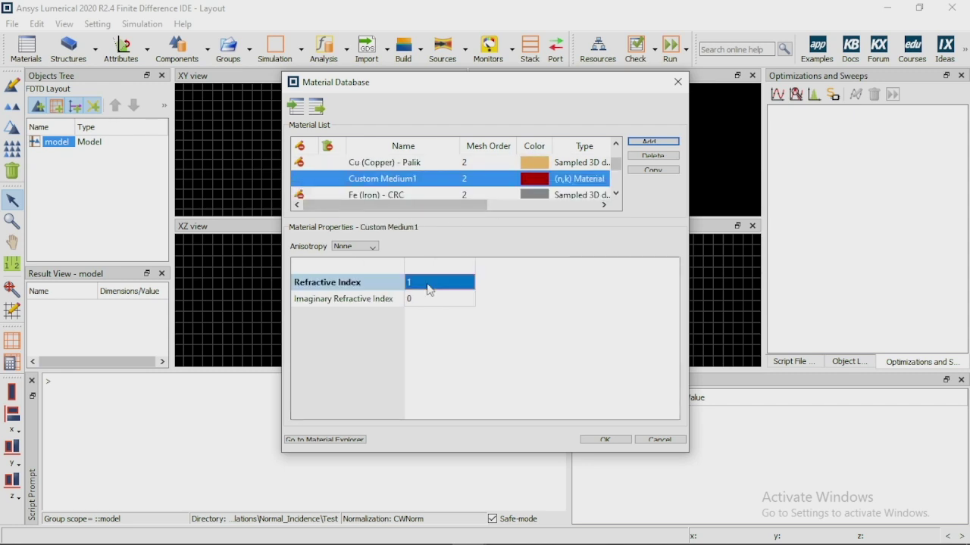
click(429, 283)
- Add a second (n,k) material and change its color to blue
click(653, 142)
click(636, 187)
click(528, 182)
click(402, 164)
click(328, 196)
click(568, 402)
- Set the blue material's refractive index to 2.4, name it Custom_medium _2 and accept the database changes
double_click(426, 282)
text(2.4)
key(Return)
double_click(384, 179)
text(Custom_medium)
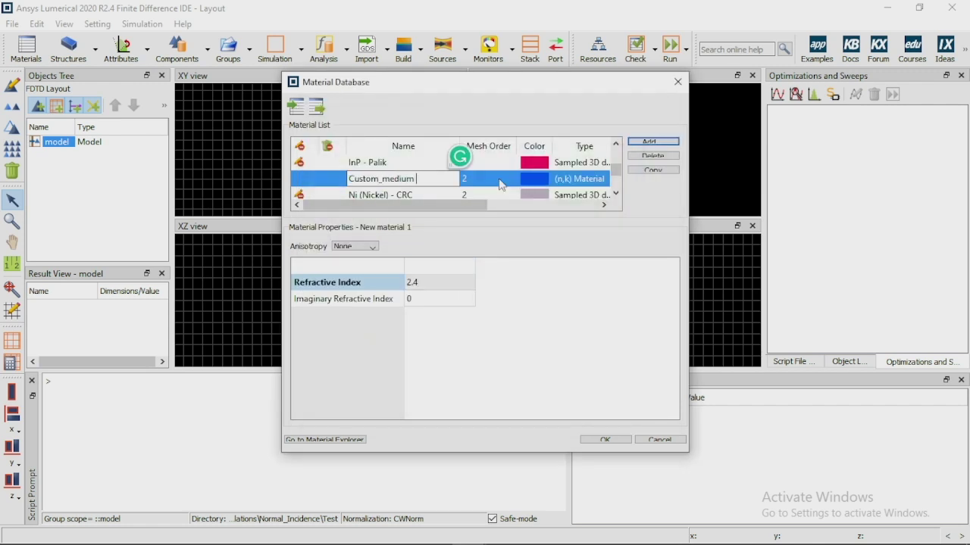
text( _2)
key(Return)
click(604, 439)
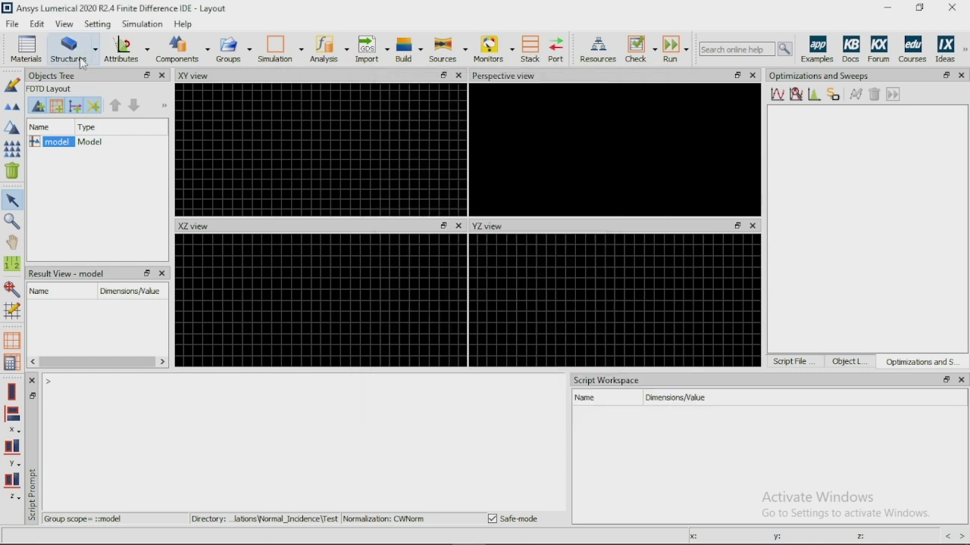
- Add a rectangle structure and name it Medium1
click(68, 47)
double_click(57, 154)
text(Medium1)
key(Return)
- Set the x, y and z spans of Medium1 to 1 µm each
double_click(86, 154)
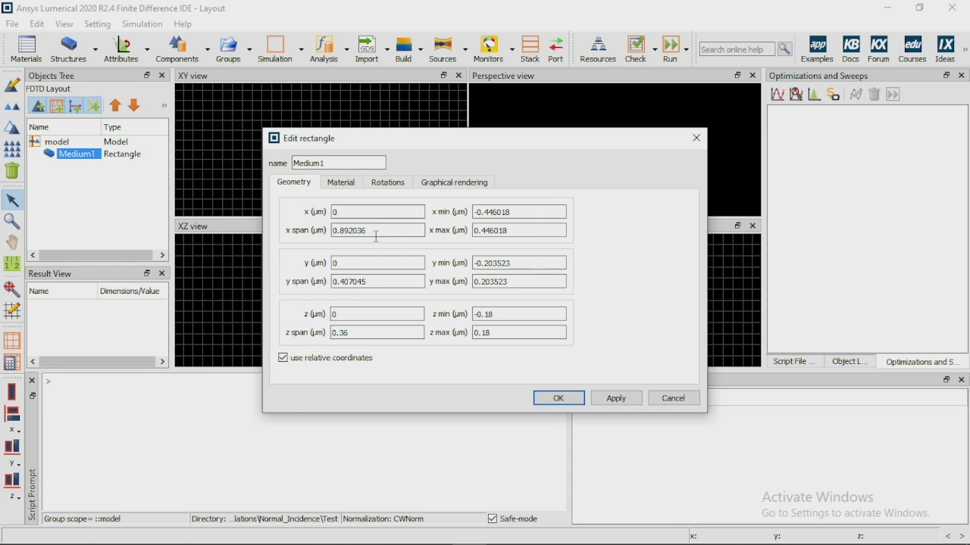
double_click(356, 230)
text(1)
key(Tab)
text(1)
key(Tab)
text(1)
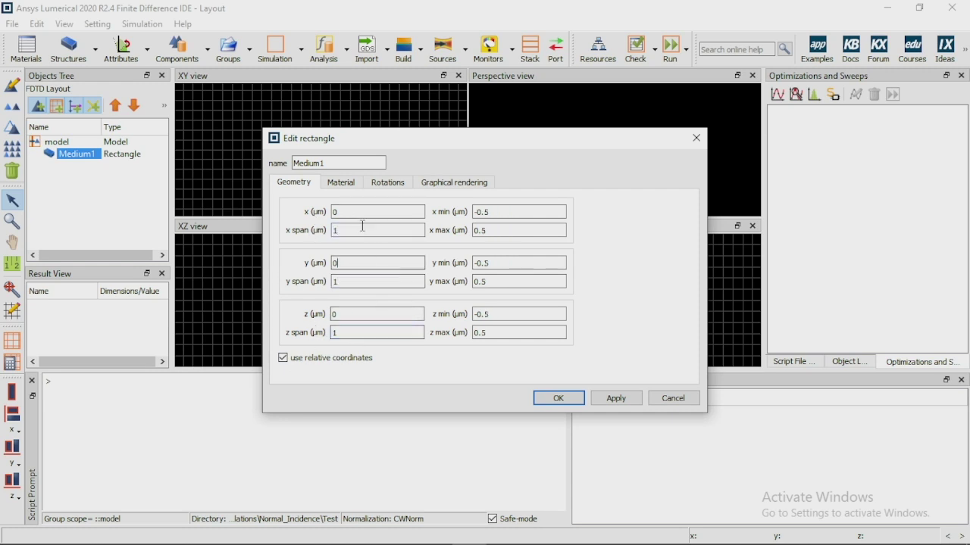
- Assign the Custom Medium1 material to the Medium1 rectangle and accept its settings
click(341, 183)
click(375, 210)
click(417, 266)
click(559, 398)
- Create a second rectangle and name it Medium2
key(ctrl+c)
double_click(76, 166)
text(Medium2)
key(Return)
- Set Medium2's x min to 0.5 µm, x max to 1.5 µm, and its y and z spans to 1 µm
right_click(85, 172)
click(125, 177)
double_click(542, 212)
text(0.5)
key(Tab)
text(1.5)
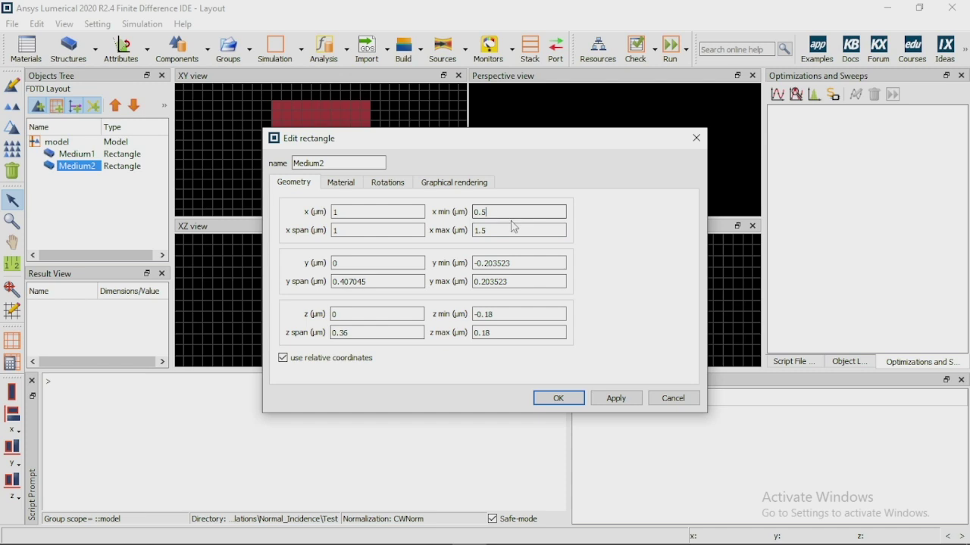
double_click(378, 281)
text(1)
double_click(377, 332)
text(1)
- Assign the blue custom material with index 2.4 to Medium2 and accept its settings
click(341, 183)
click(386, 213)
scroll(378, 257, down, 3)
click(364, 294)
click(559, 398)
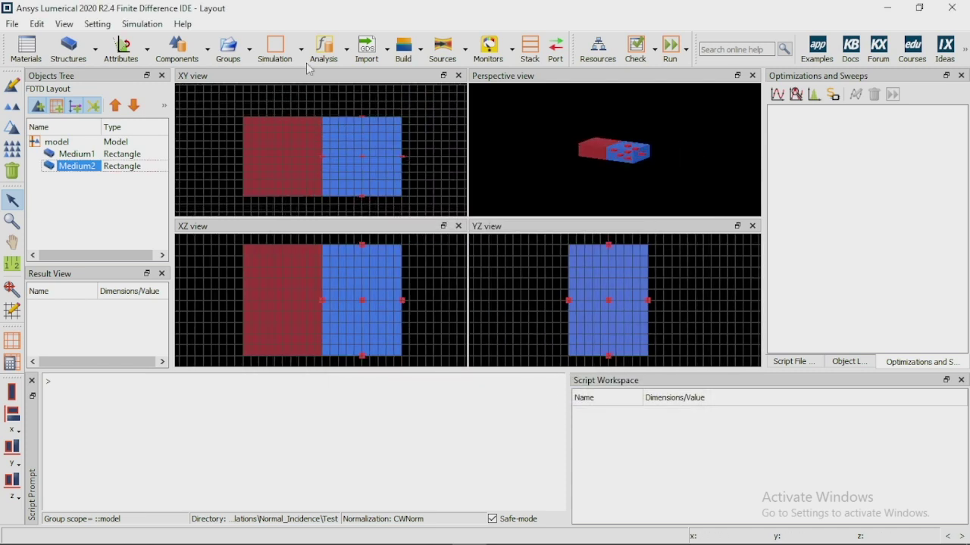
- Add an FDTD simulation region and adjust its edges in the XY view to roughly fit the two rectangles
click(275, 48)
drag(321, 91, 320, 111)
drag(185, 164, 244, 167)
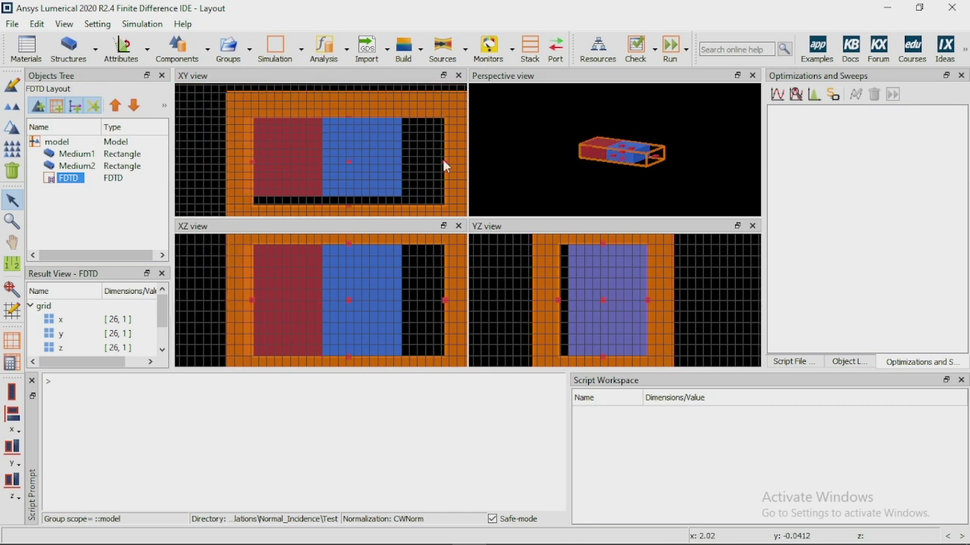
drag(444, 162, 402, 162)
drag(325, 205, 325, 195)
- Set the FDTD region's dimension to 2D and change its y min boundary condition
double_click(68, 178)
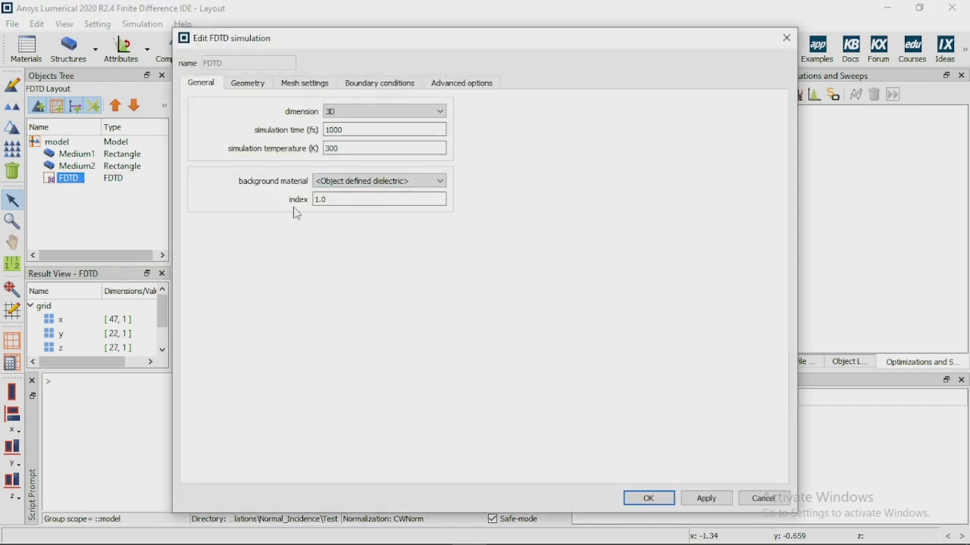
click(394, 111)
click(340, 129)
click(303, 82)
click(378, 83)
click(292, 148)
click(258, 181)
click(641, 498)
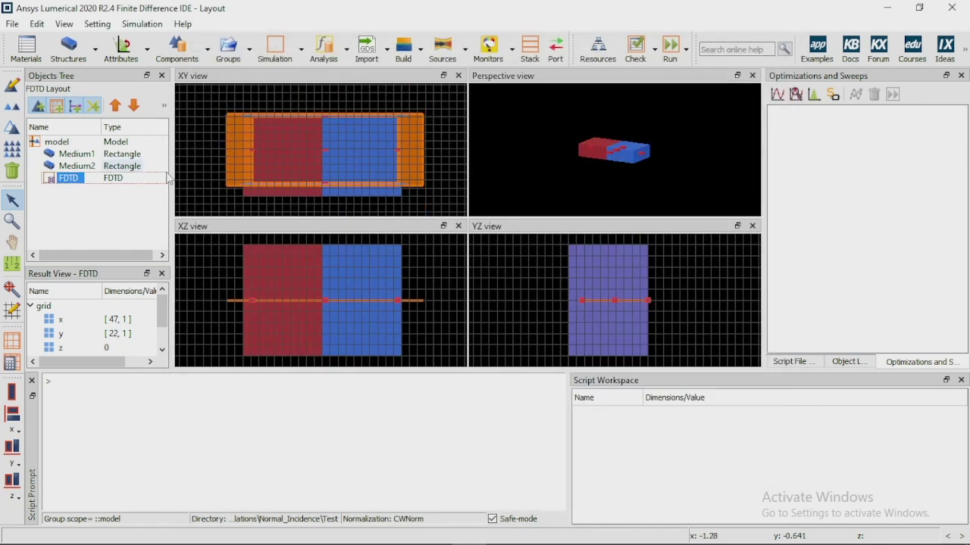
- Shrink the FDTD region in the XY view to about 1.63 by 0.63 µm, inside both media
drag(324, 119, 335, 136)
drag(245, 165, 253, 165)
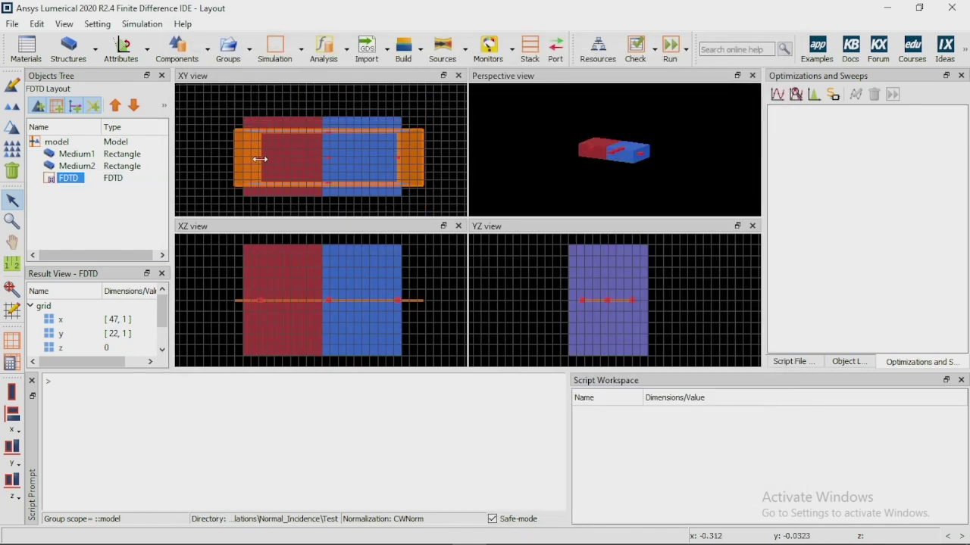
drag(397, 161, 390, 160)
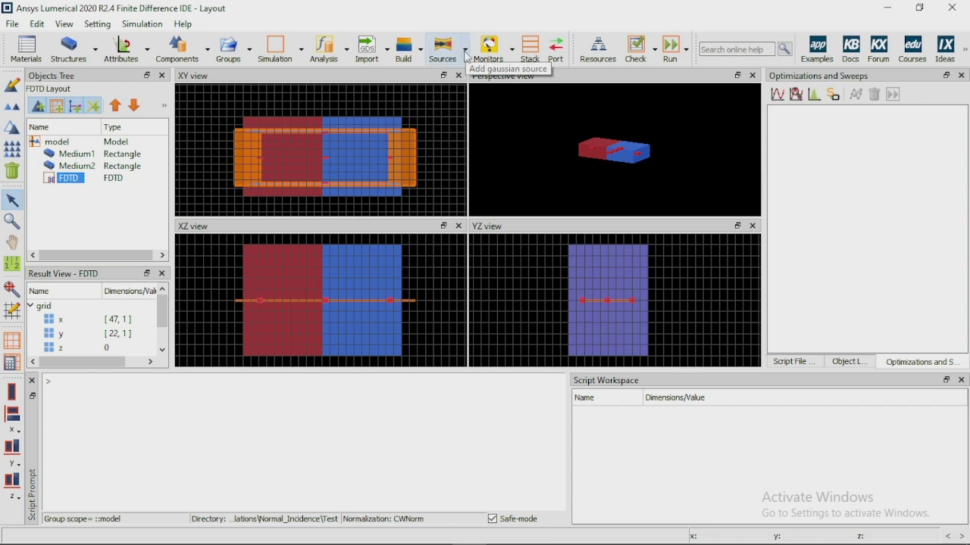
- Add a plane wave source and set its start and stop wavelengths to 5
click(464, 59)
click(455, 115)
right_click(76, 190)
click(109, 197)
click(347, 82)
double_click(329, 209)
text(5)
double_click(329, 225)
text(5)
click(227, 81)
click(621, 498)
- Move the plane wave source into Medium1, to about x = 0.12 µm
click(64, 23)
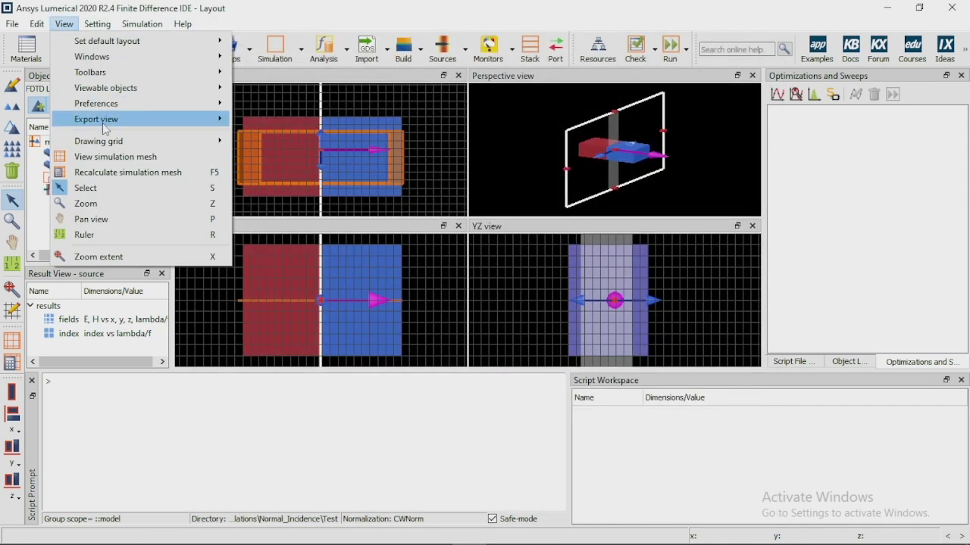
click(331, 173)
drag(319, 154, 293, 154)
right_click(76, 190)
click(109, 197)
click(621, 498)
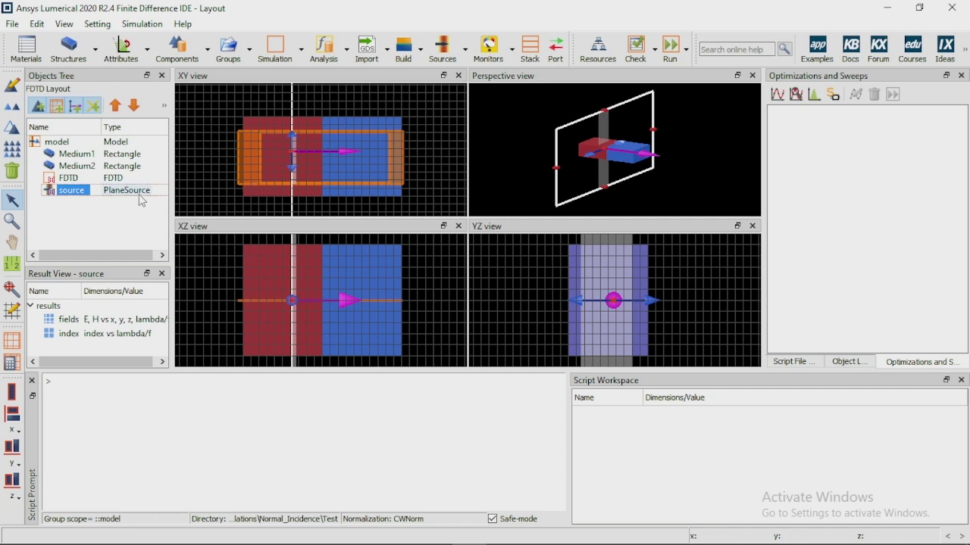
- Examine the FDTD region's geometry settings for its y span
right_click(71, 191)
click(66, 197)
click(68, 179)
right_click(68, 180)
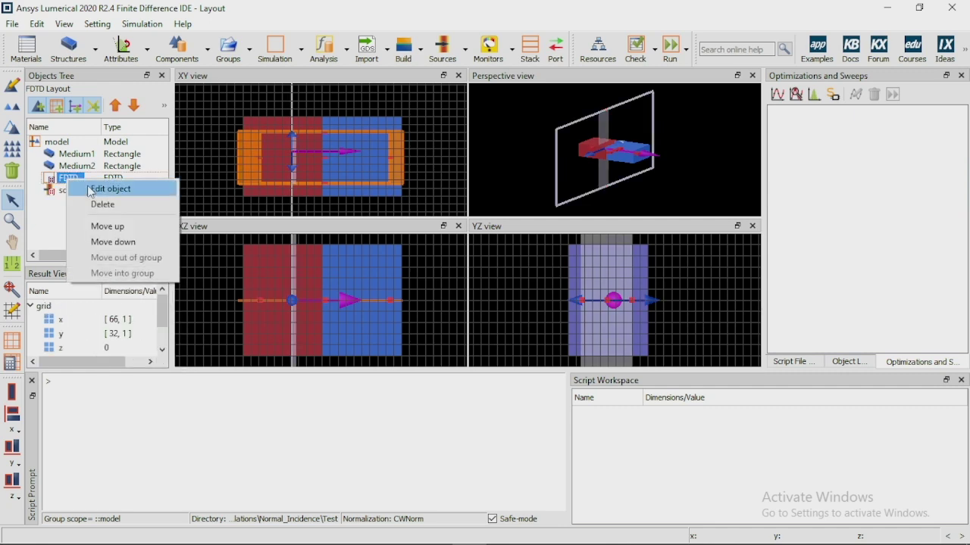
click(91, 189)
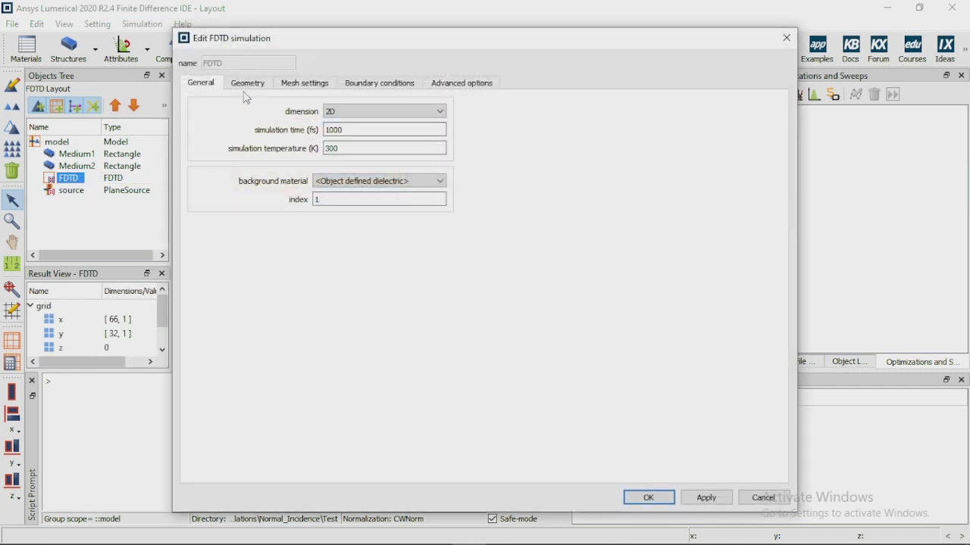
click(247, 85)
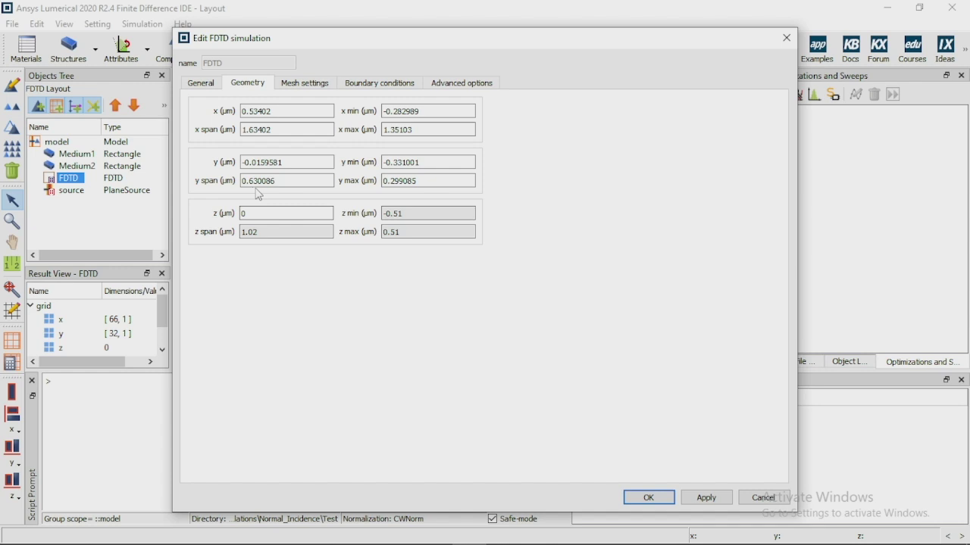
click(650, 497)
- Set the plane wave source's y span to 0.63 µm
right_click(71, 190)
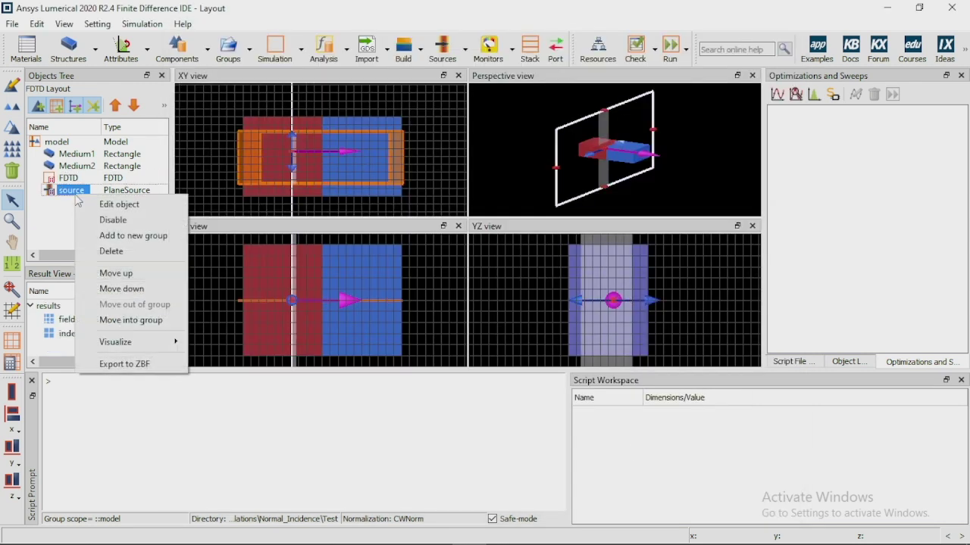
click(97, 206)
click(278, 84)
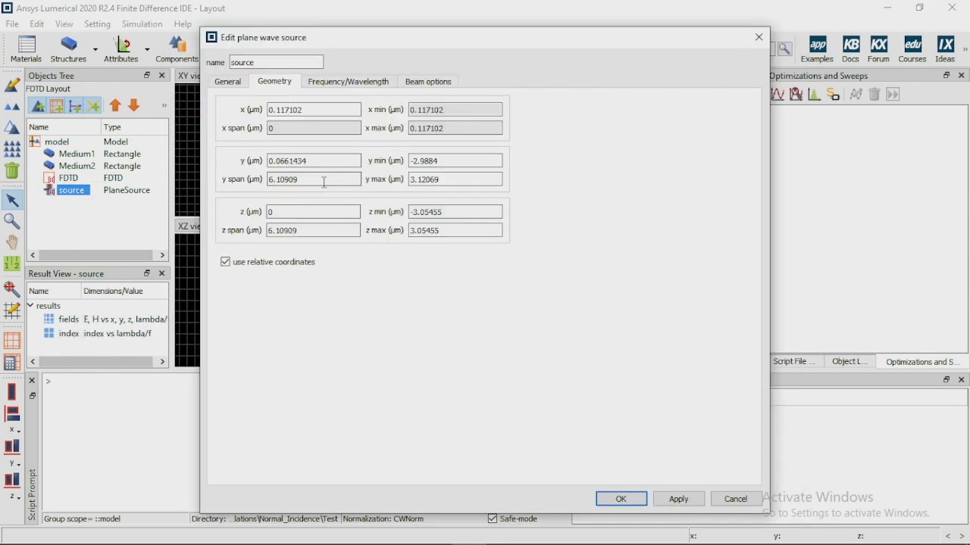
drag(319, 180, 241, 183)
text(0.63)
click(618, 501)
scroll(299, 137, up, 2)
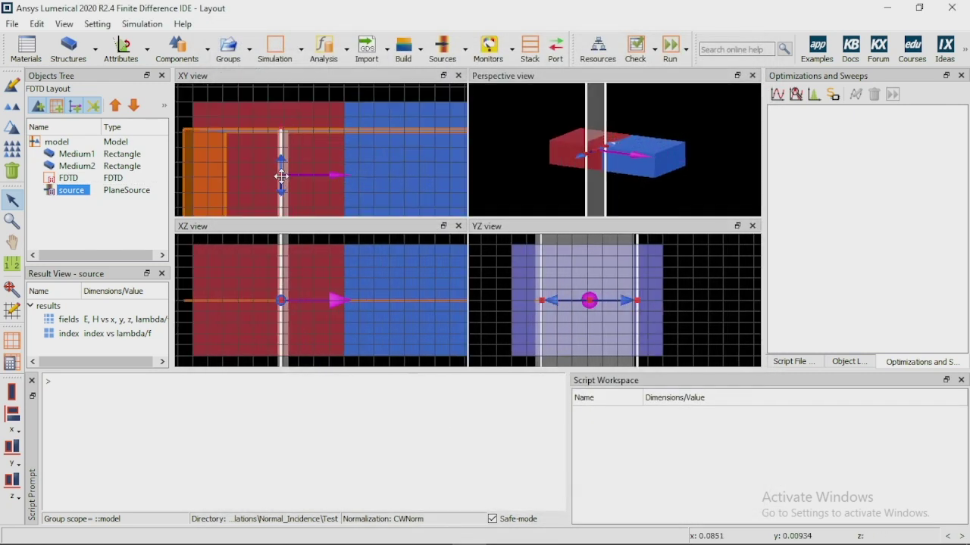
scroll(291, 181, down, 1)
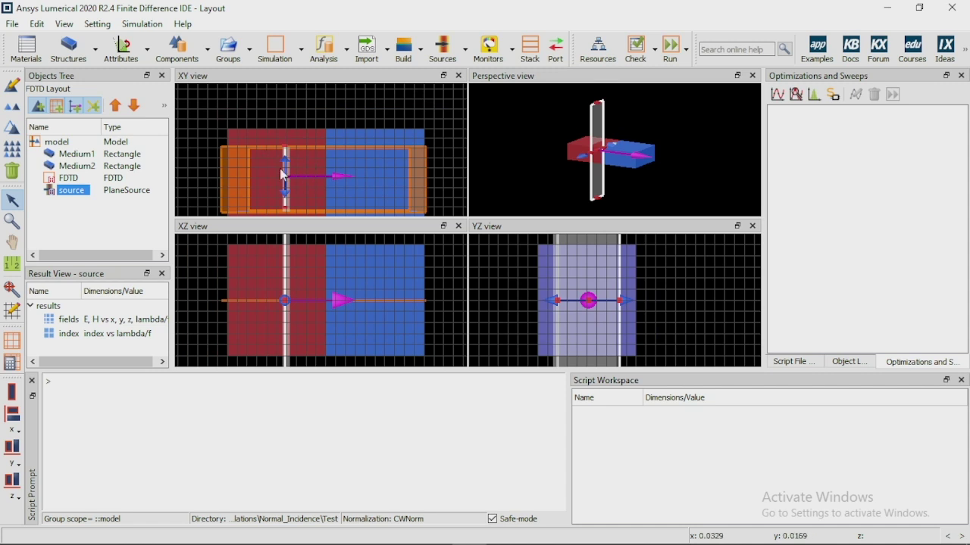
scroll(320, 144, down, 1)
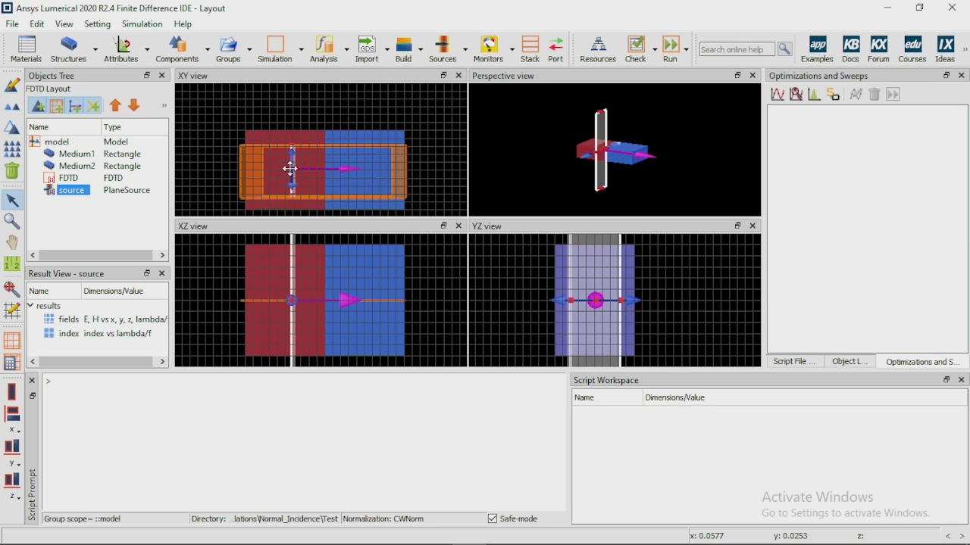
- Add a frequency-domain field and power monitor and set its monitor type to Linear Y
click(79, 223)
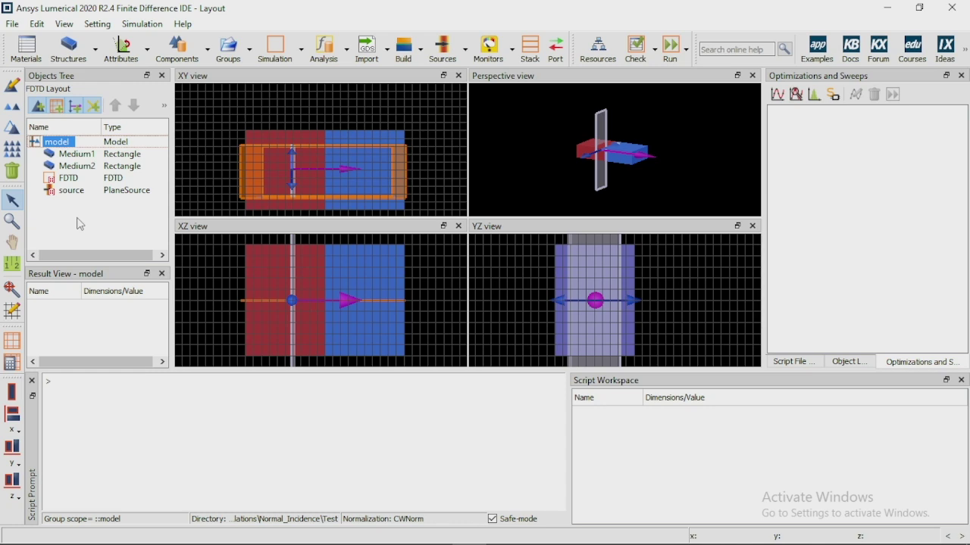
click(513, 57)
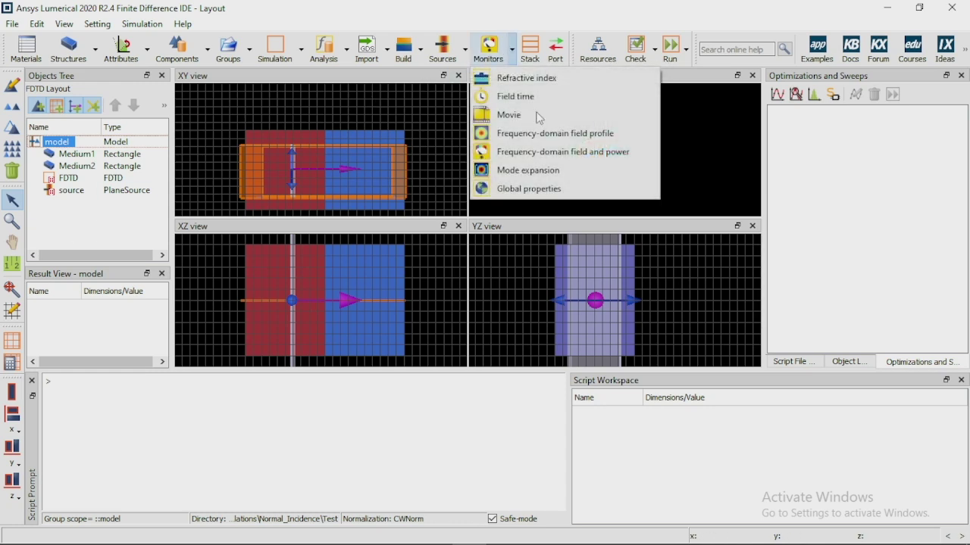
click(608, 155)
right_click(77, 211)
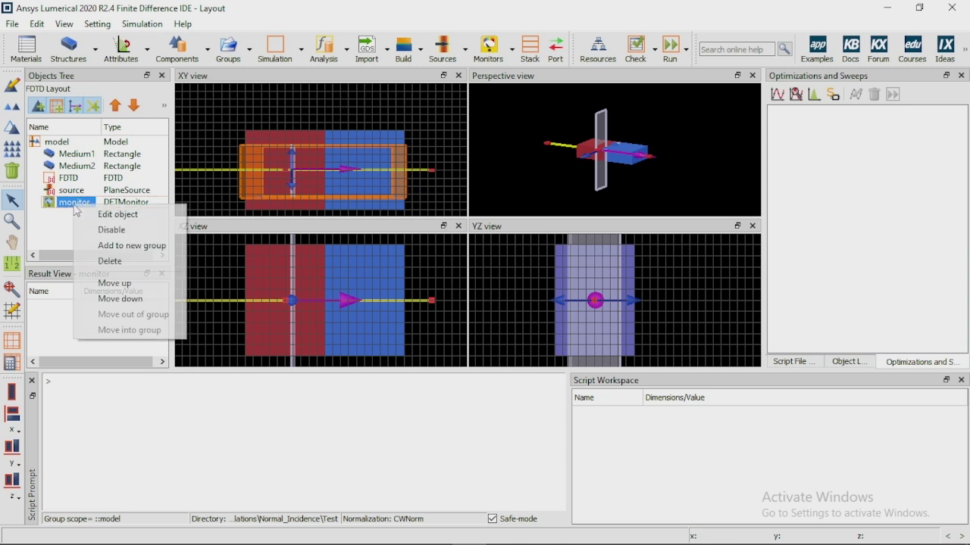
click(112, 217)
click(345, 133)
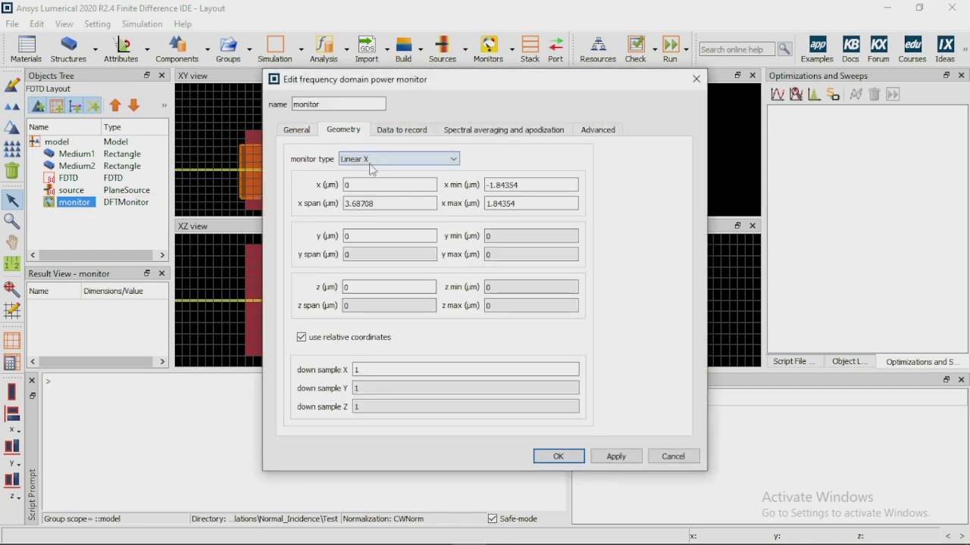
click(399, 159)
click(379, 185)
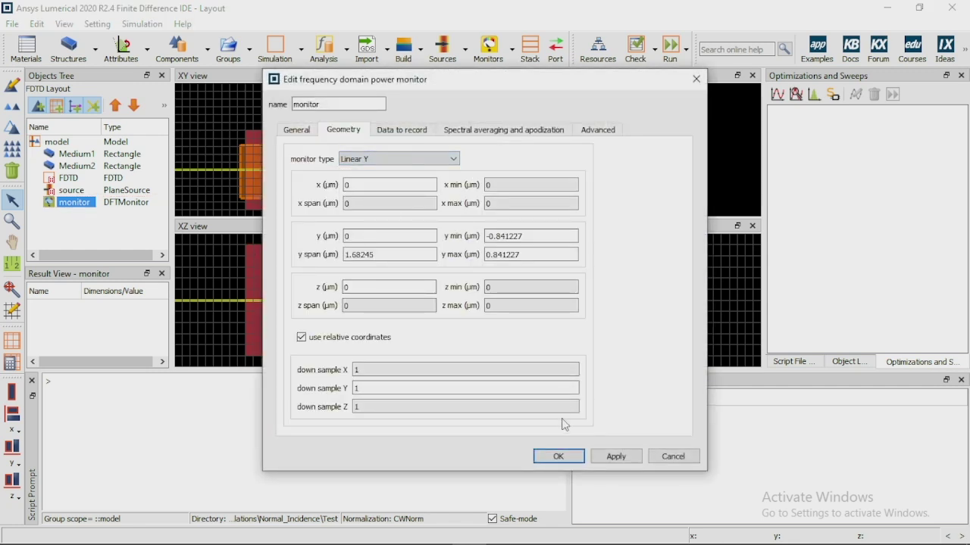
click(558, 456)
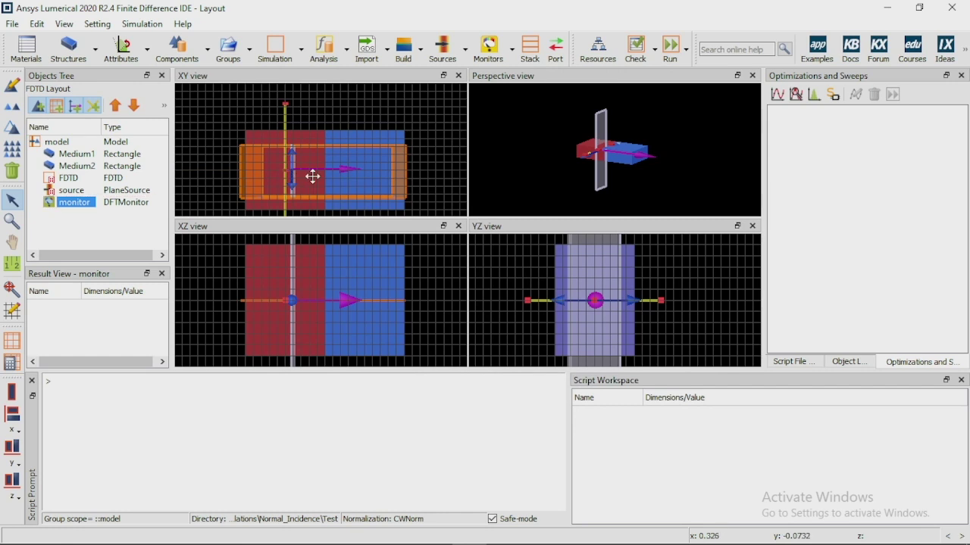
- Move the Linear Y monitor into Medium2 and review which data it is set to record
drag(315, 176, 373, 176)
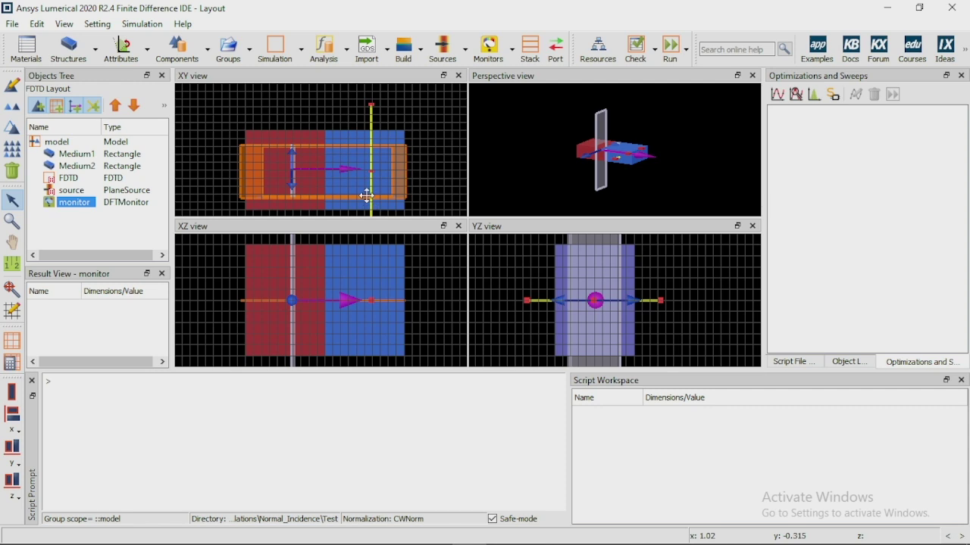
right_click(85, 203)
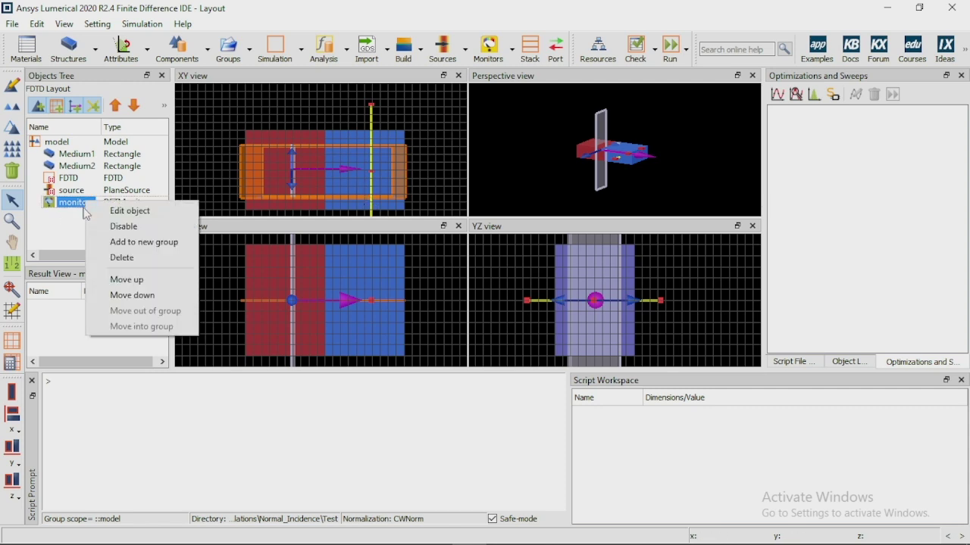
click(110, 211)
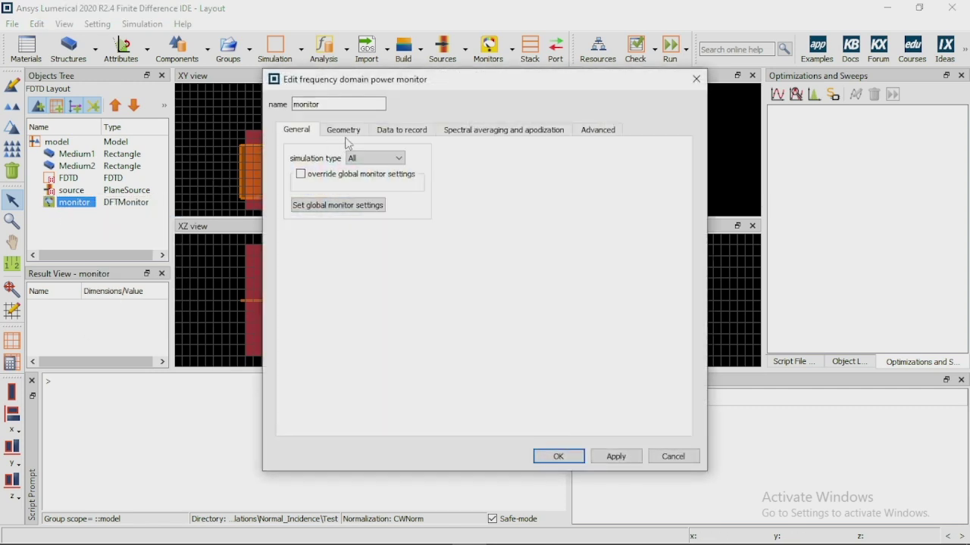
click(399, 132)
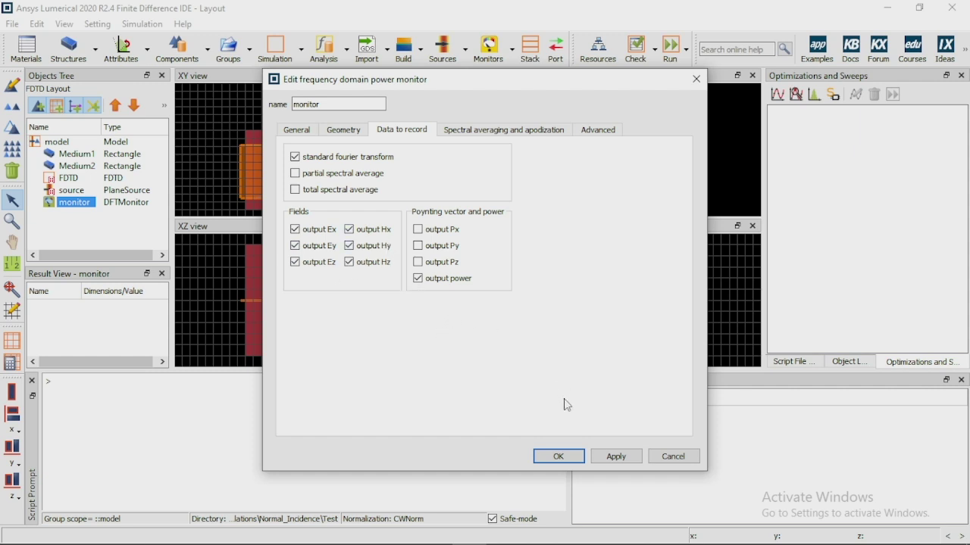
click(559, 456)
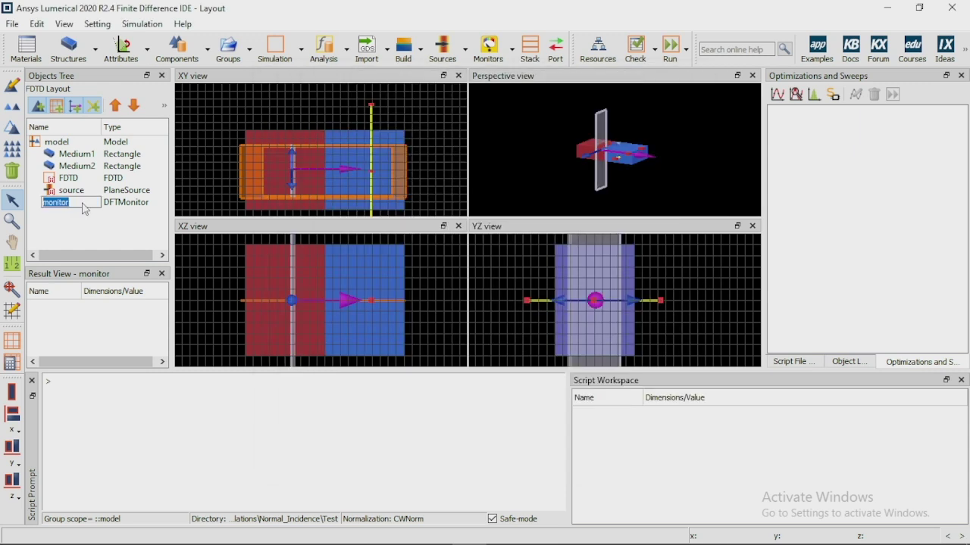
- Rename the Linear Y monitor in Medium2 as Transmisioon
text(Transmisioon)
key(Return)
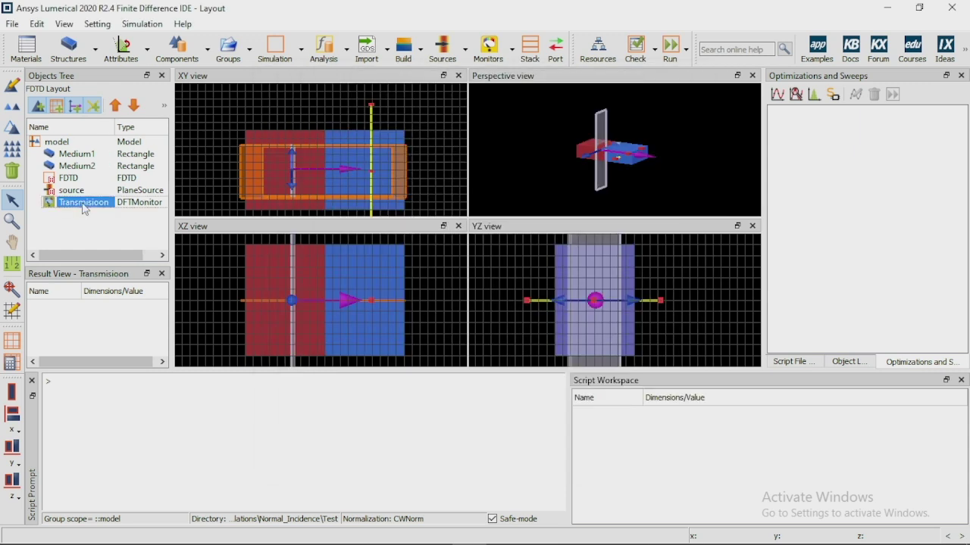
- Add a second frequency-domain field and power monitor of type Linear Y, placed in Medium1 behind the source
click(492, 49)
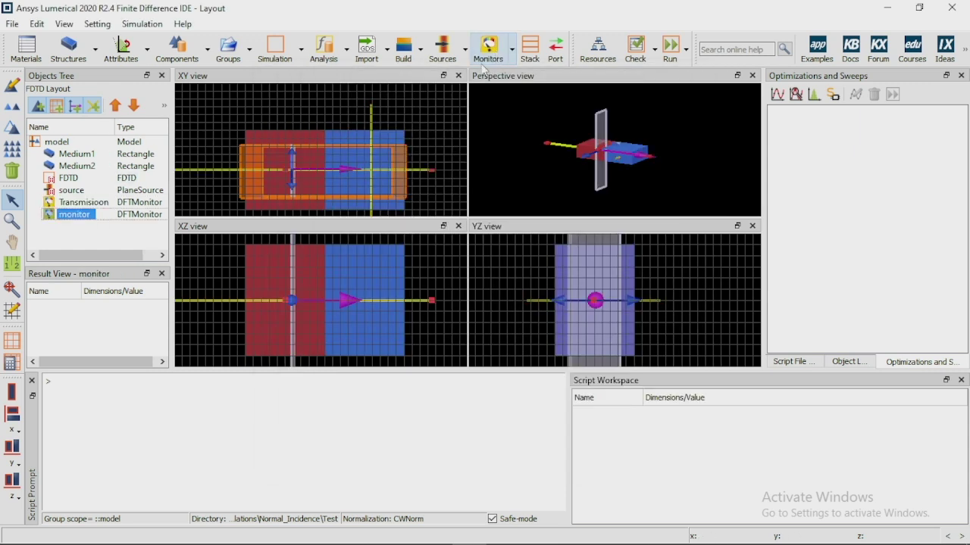
right_click(78, 215)
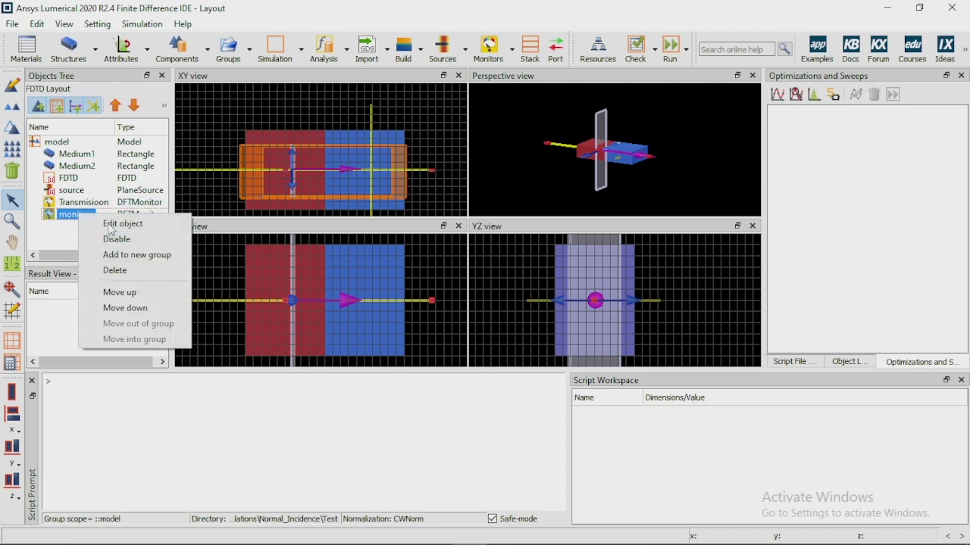
click(113, 225)
click(346, 131)
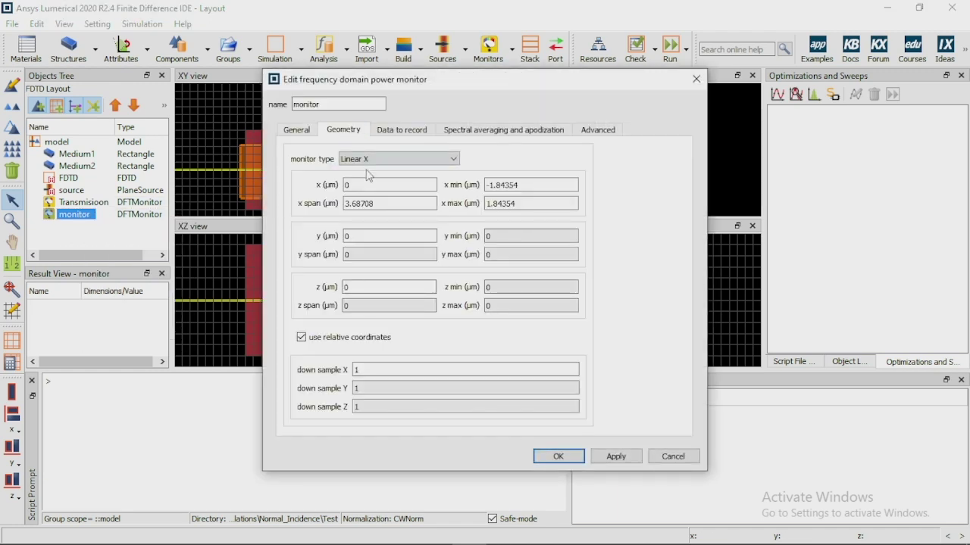
click(371, 160)
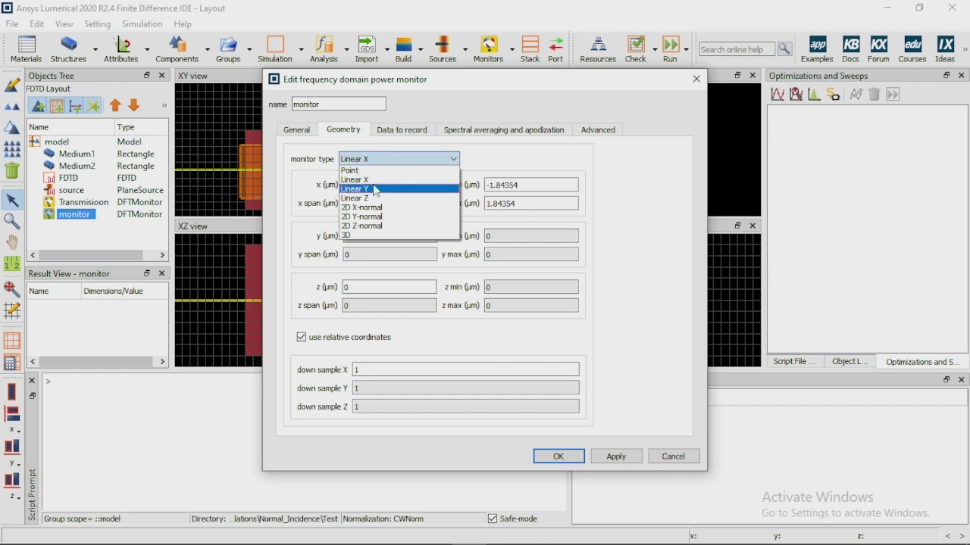
click(376, 189)
click(403, 130)
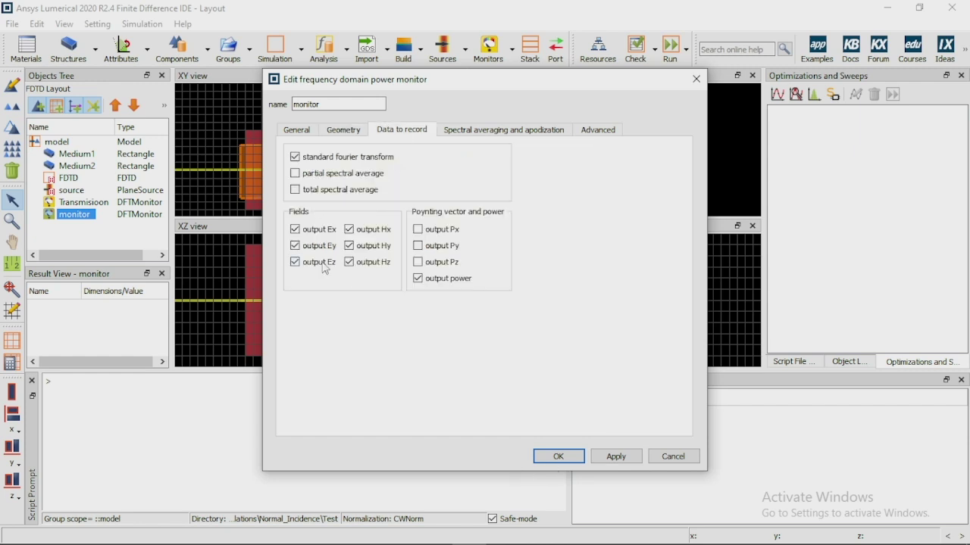
click(556, 457)
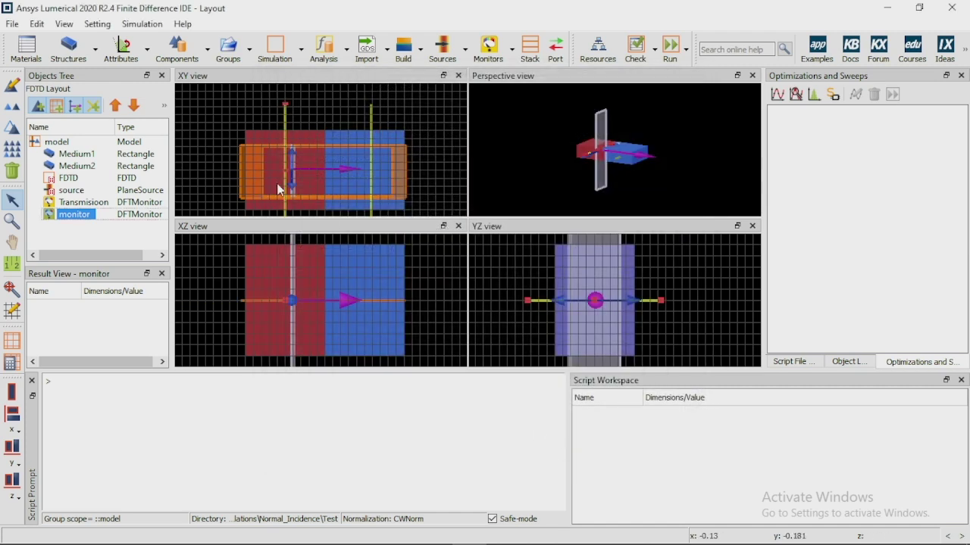
- Rename the Linear Y monitor in Medium1 as Reflection
click(87, 218)
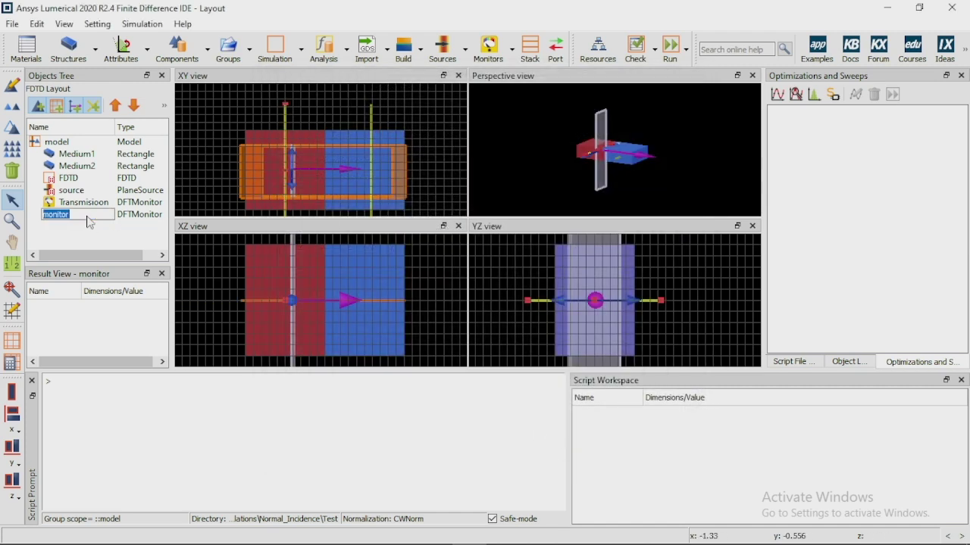
text(Reflection)
key(Return)
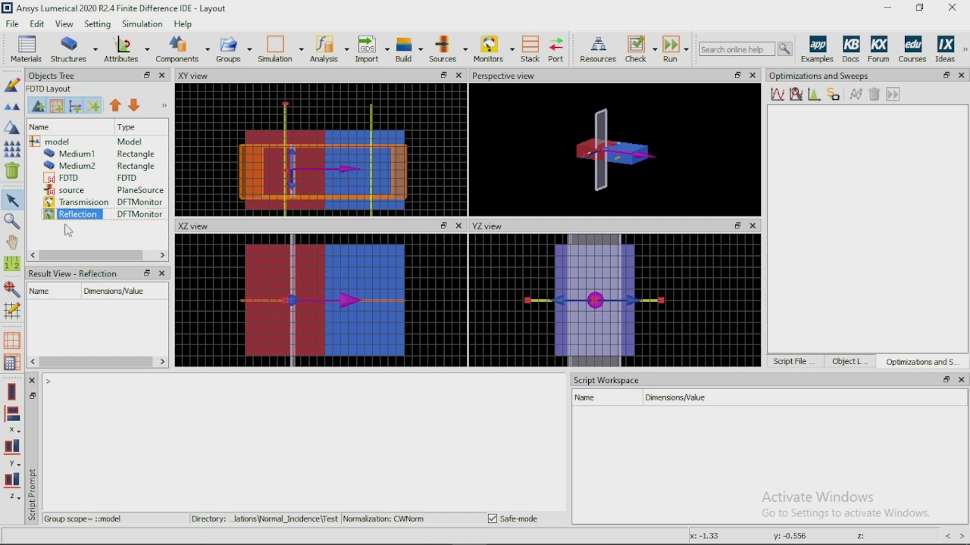
- Widen the gap between the Reflection monitor and the source by shifting the monitor backward and the source slightly toward the interface
drag(284, 168, 279, 168)
click(294, 180)
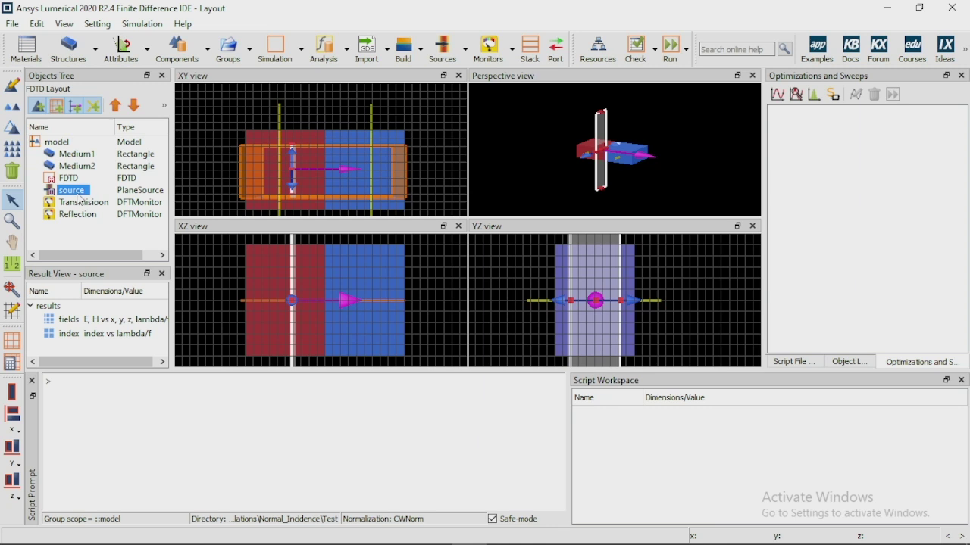
drag(291, 160, 298, 165)
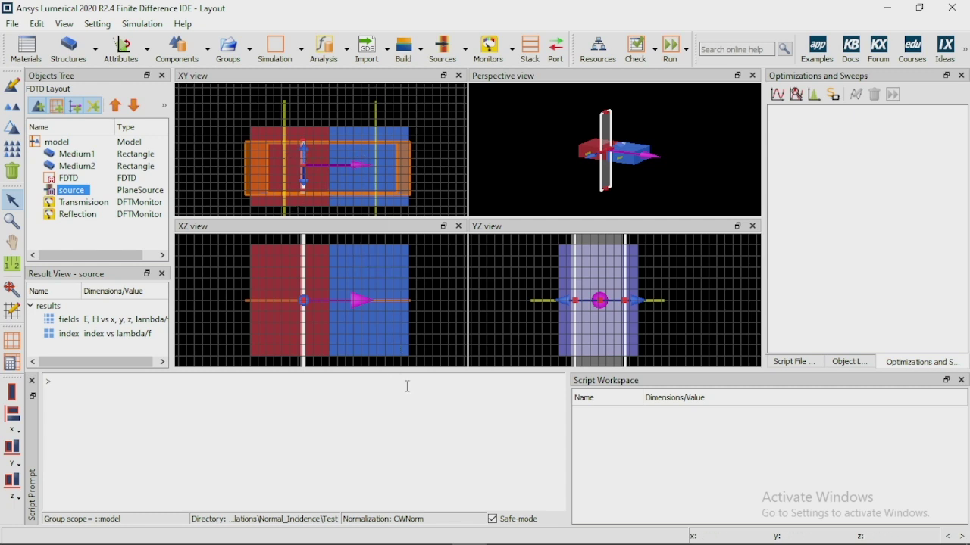
- Define the refractive indices as script variables n1=1.4 and n2=2.4 at the script prompt
click(173, 424)
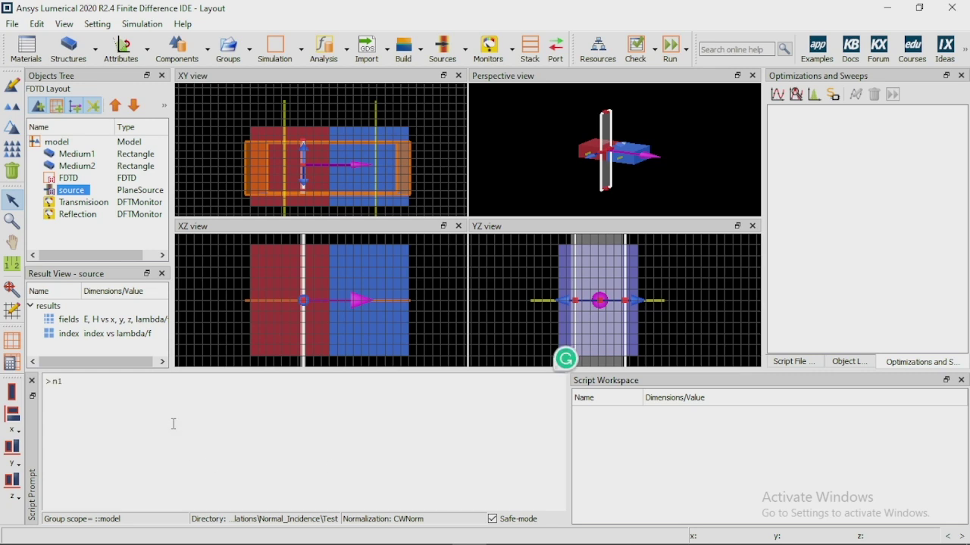
text(n1=)
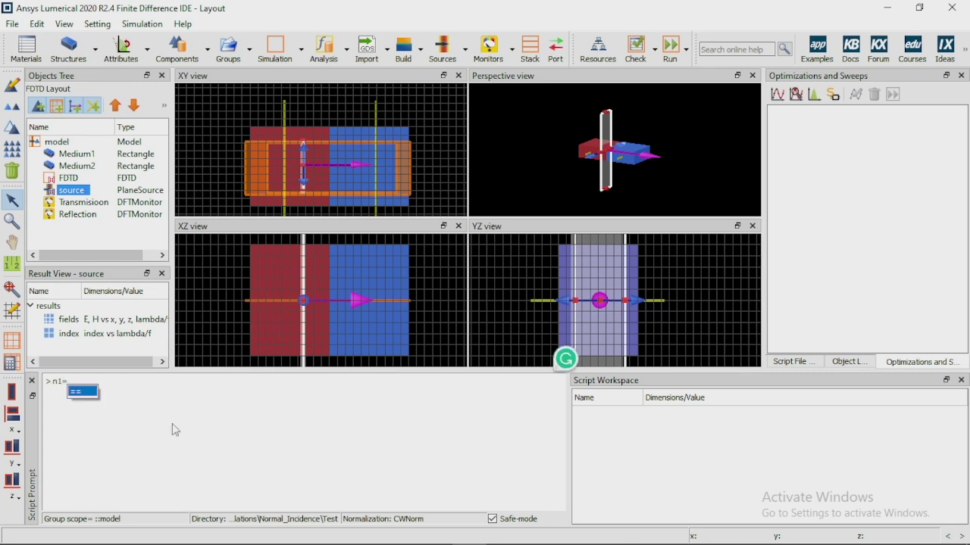
text(1.4;)
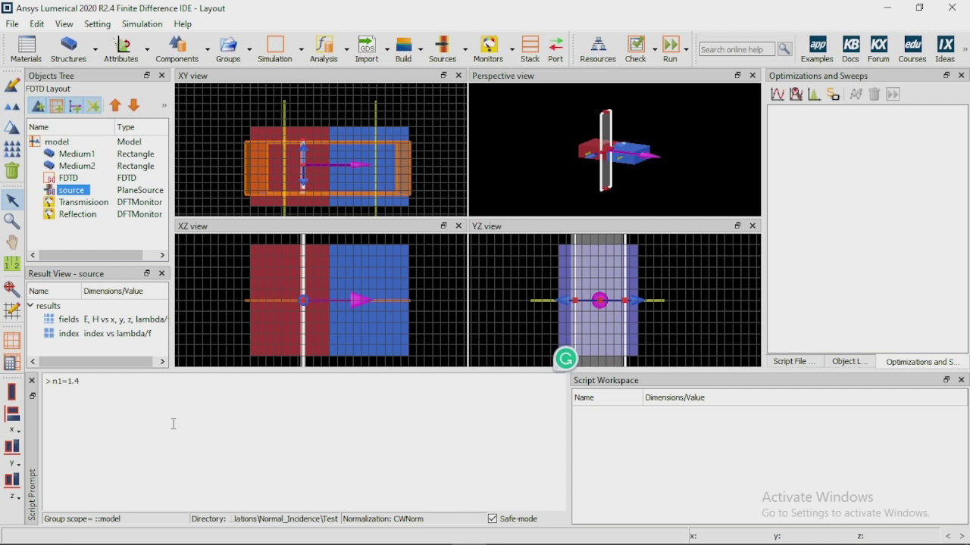
key(Return)
text(n2)
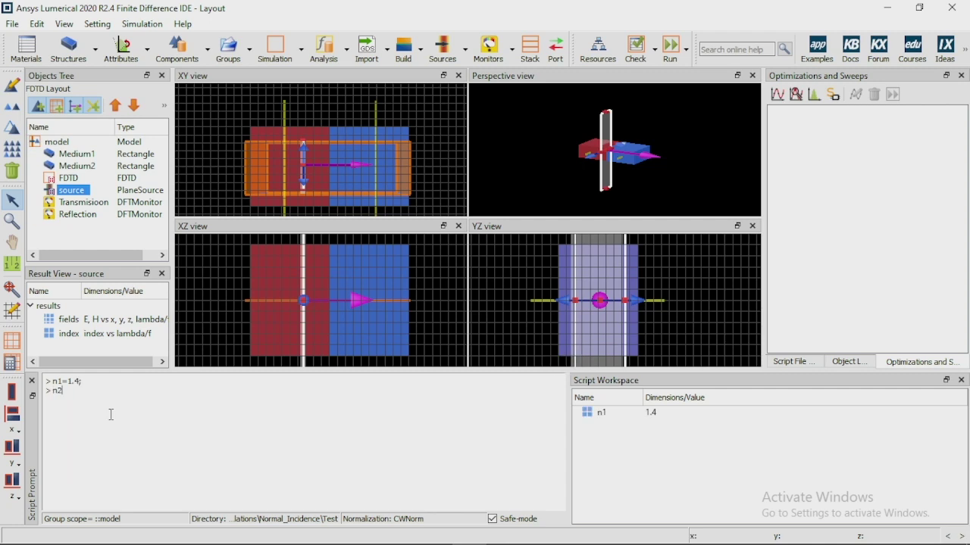
text(=2.4;)
key(Return)
- Calculate and print the theoretical transmission with the script command ?T=4*n1*n2/(n1+n2)^2;
text(T=)
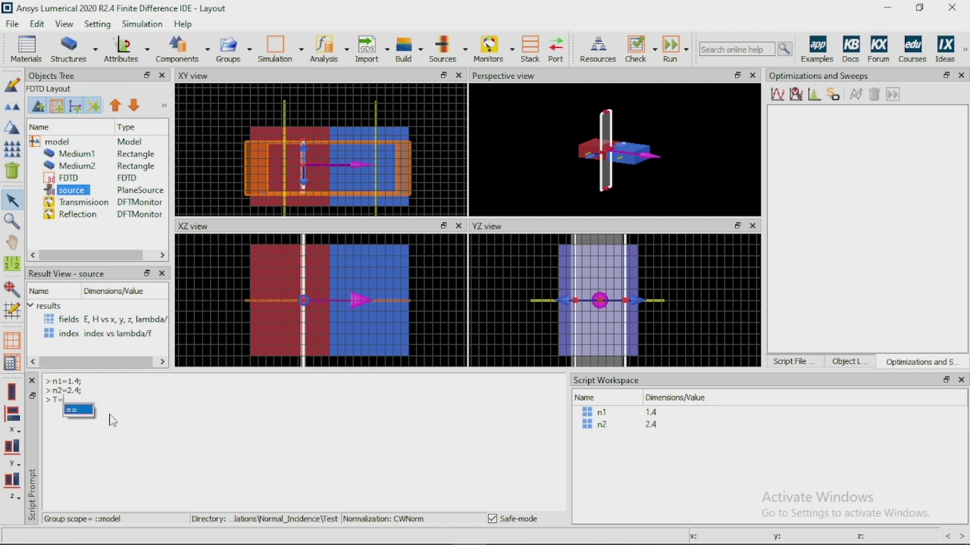
text(4)
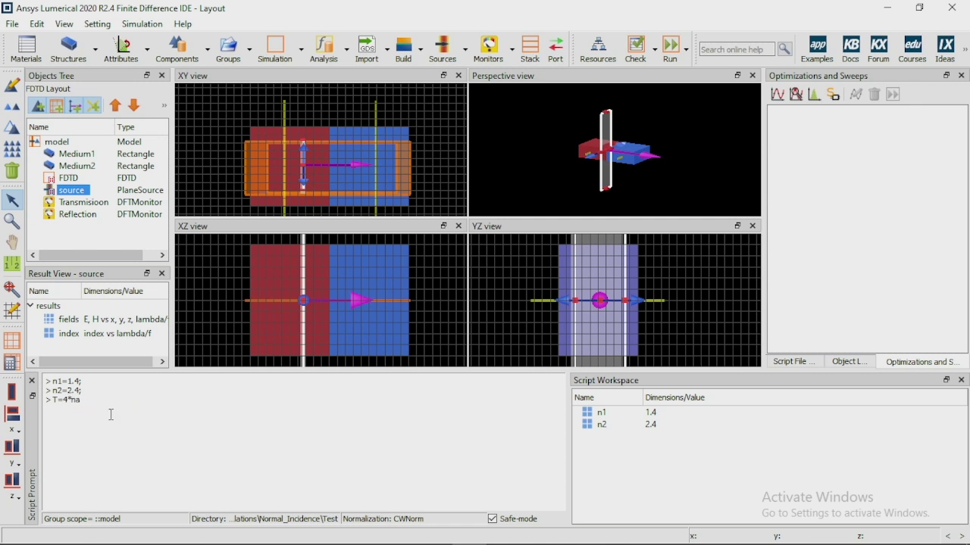
text(*n1*n2/(n1+n2)^2;)
key(Home)
text(?)
key(Return)
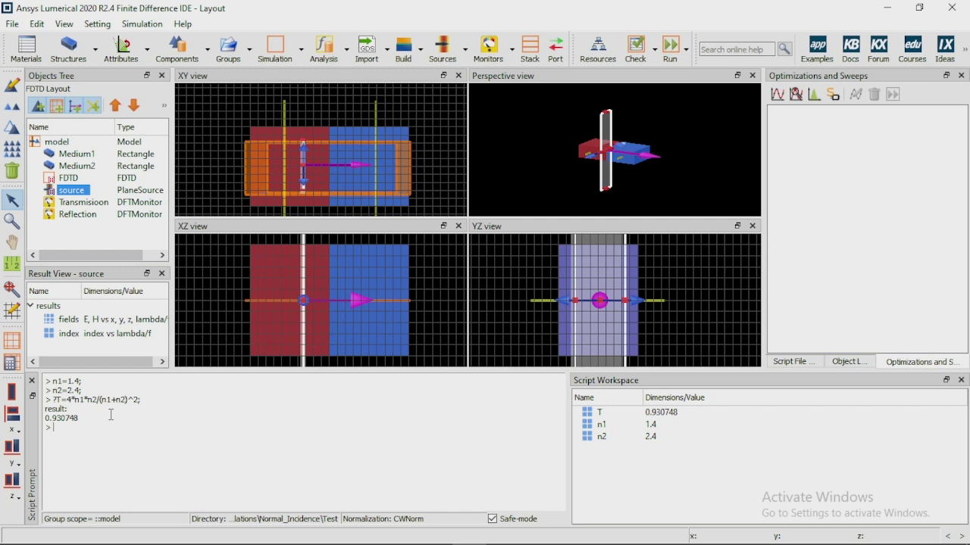
- Calculate and print the theoretical reflection with the script command ?R=(n1-n2)^2/(n1+n2)^2;
text(R)
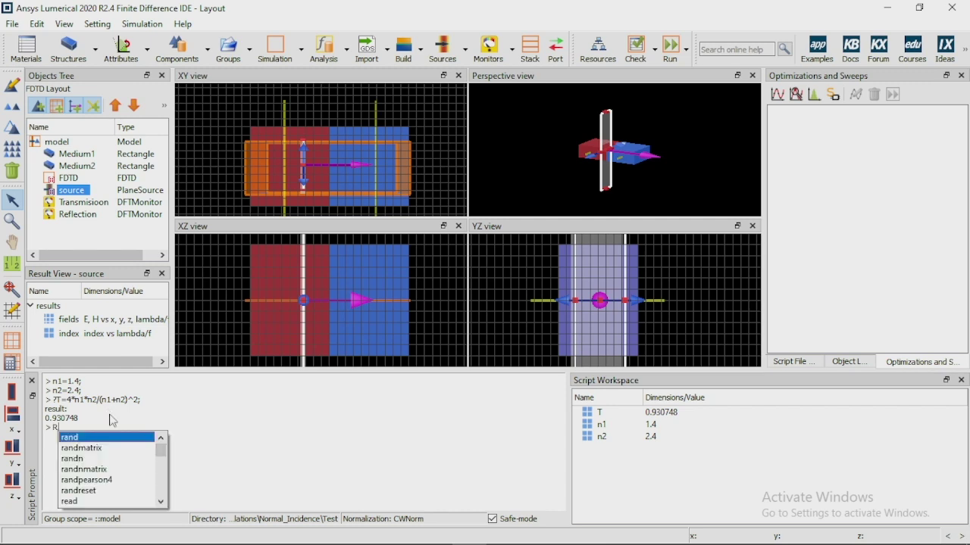
text(=)
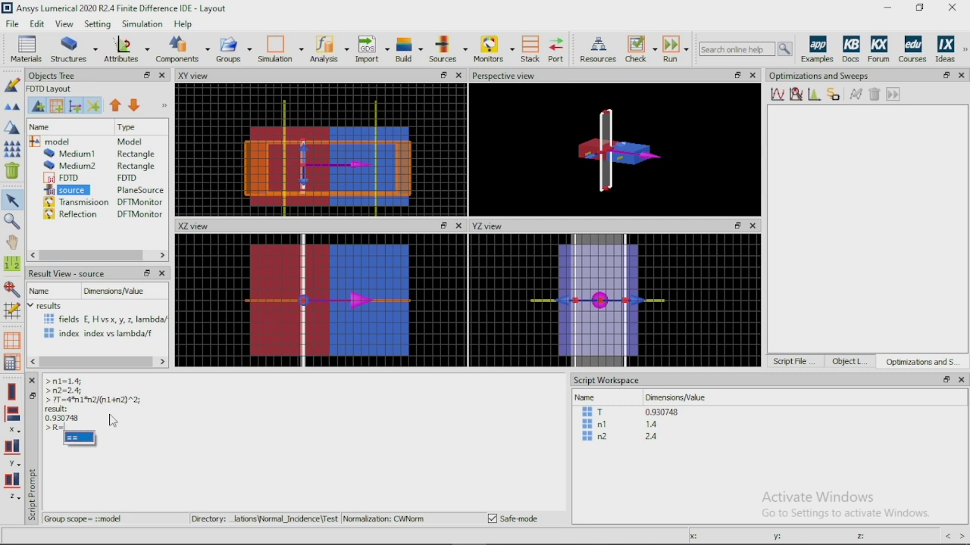
text((n1)-n2)
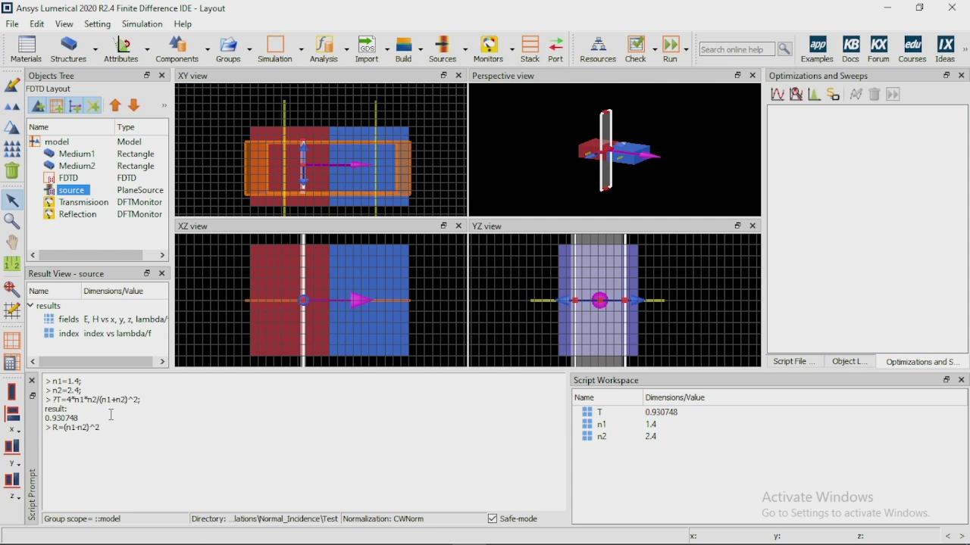
text(^2/(n1+n2)
text(^2)
key(Home)
text(?)
key(End)
text(;)
key(Return)
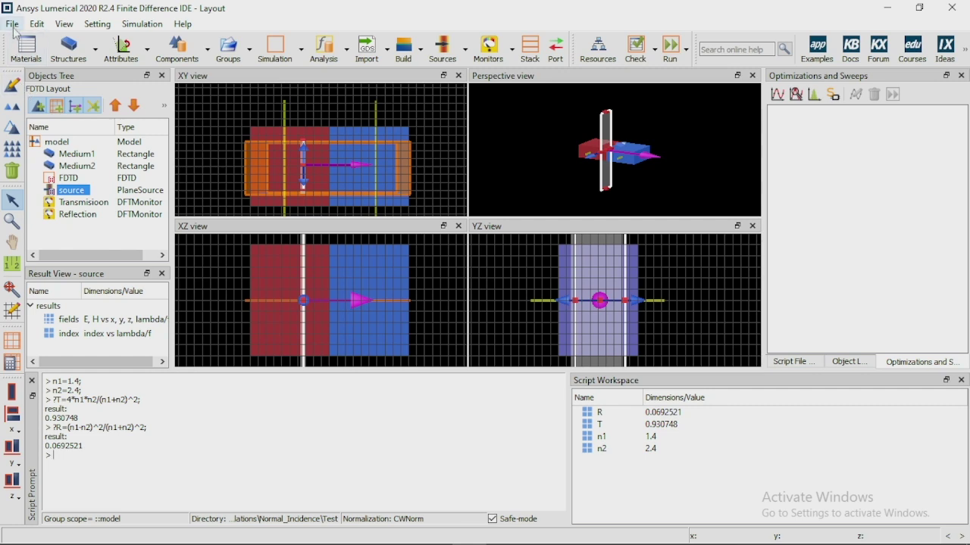
- Save the simulation as test.fsp and check its simulation and memory requirements
key(ctrl+s)
click(655, 50)
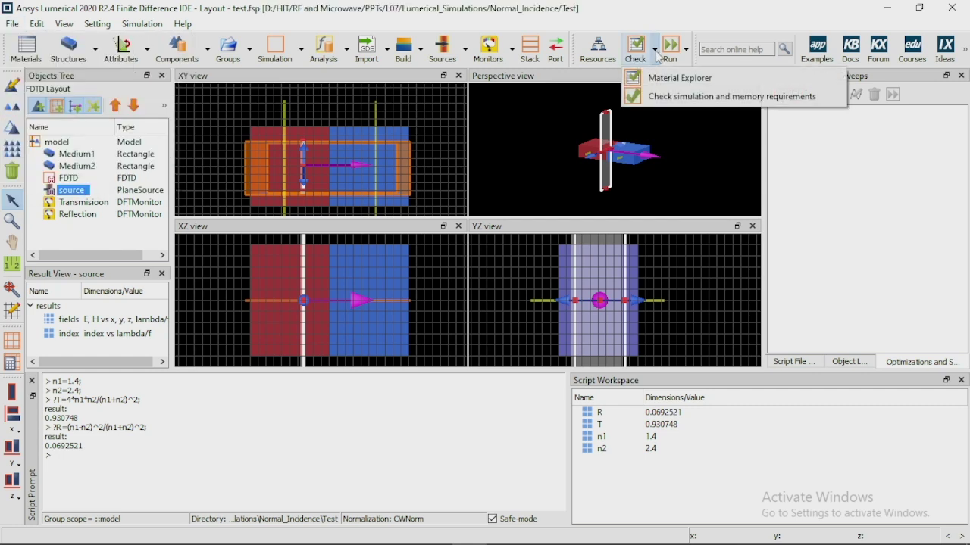
click(674, 96)
scroll(432, 284, down, 1)
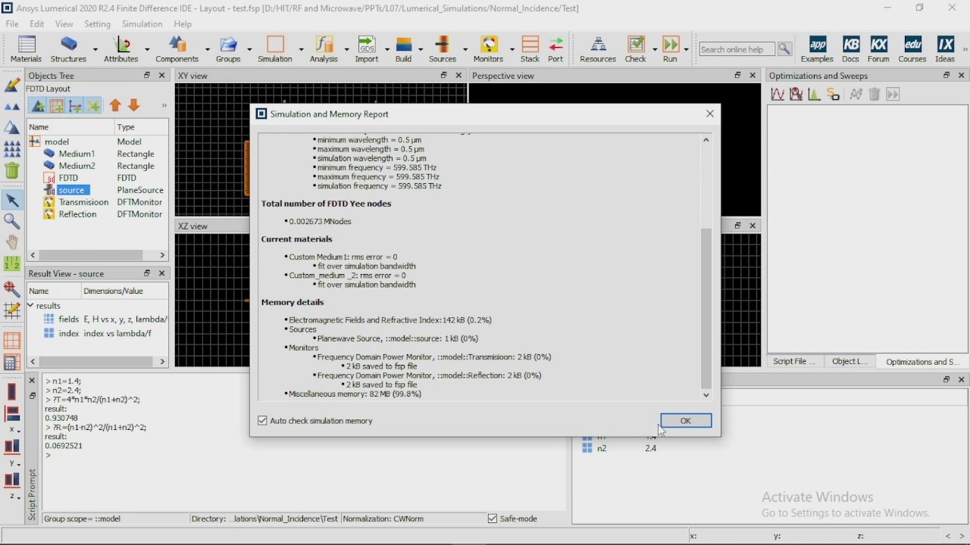
click(673, 423)
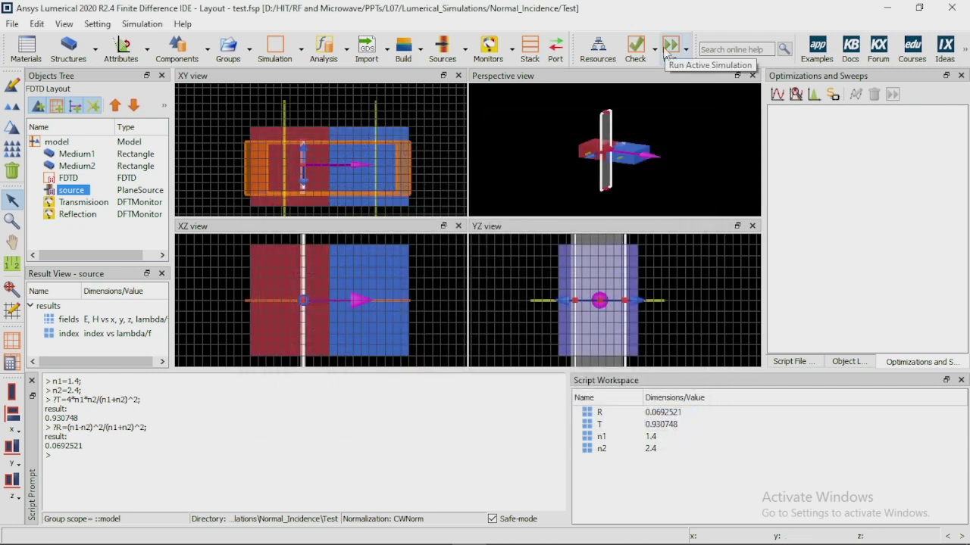
- Run the active simulation and plot the T result of the Transmisioon monitor
click(670, 47)
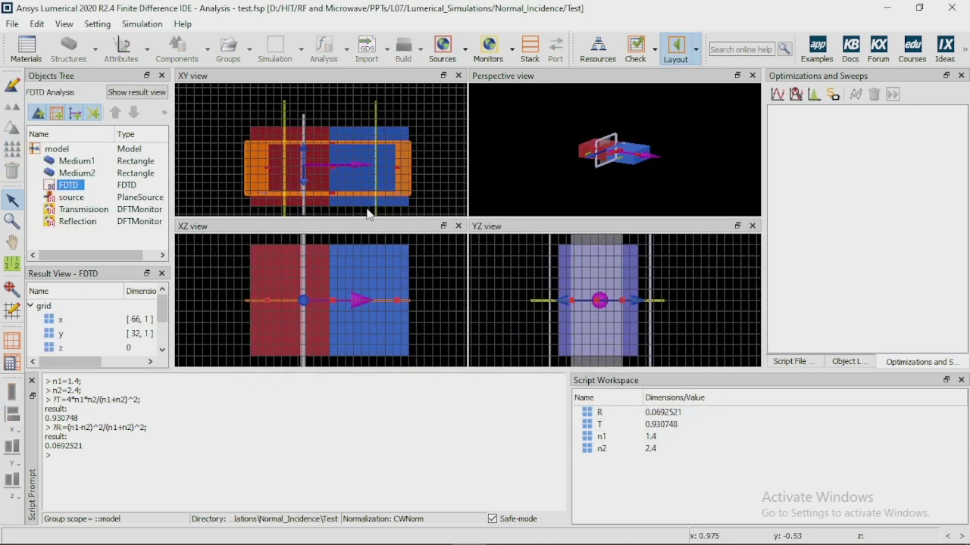
click(78, 211)
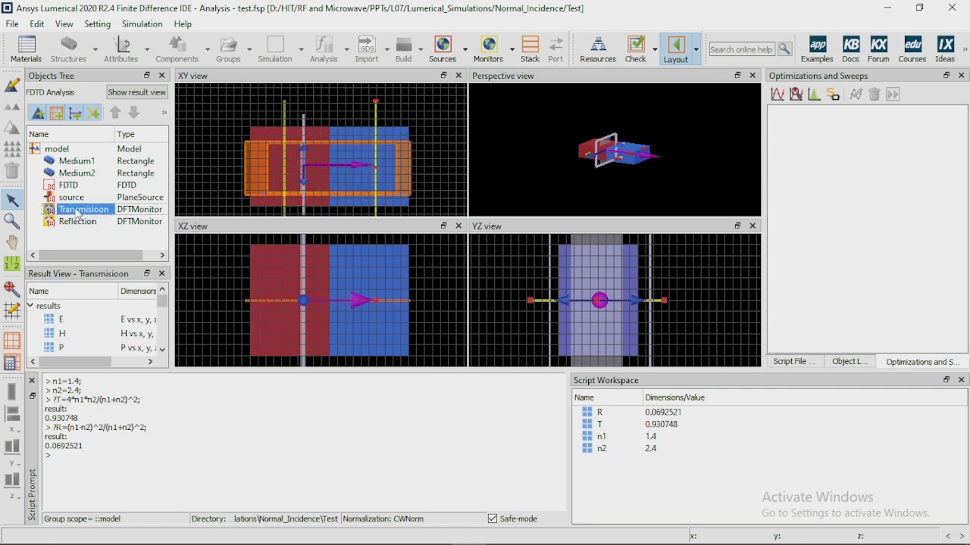
right_click(77, 211)
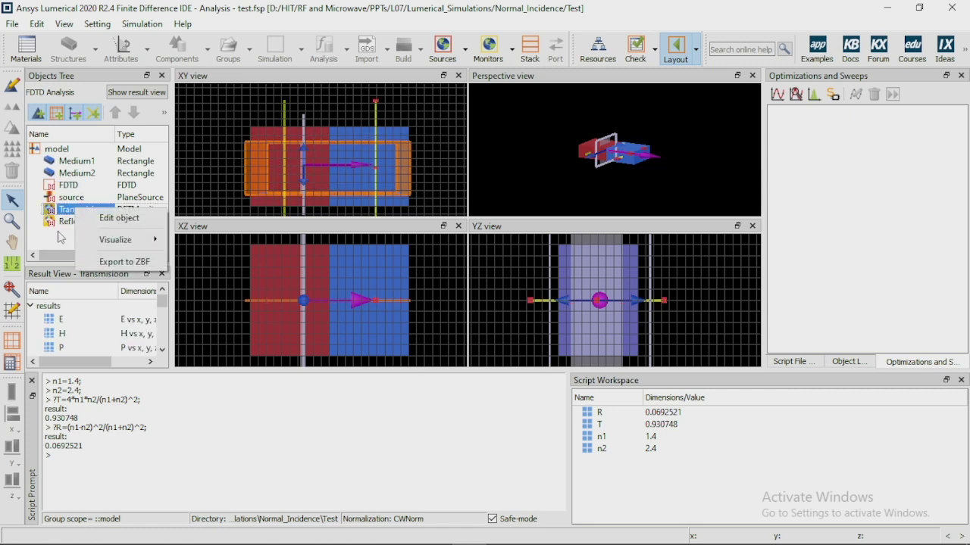
click(60, 237)
click(77, 210)
right_click(76, 210)
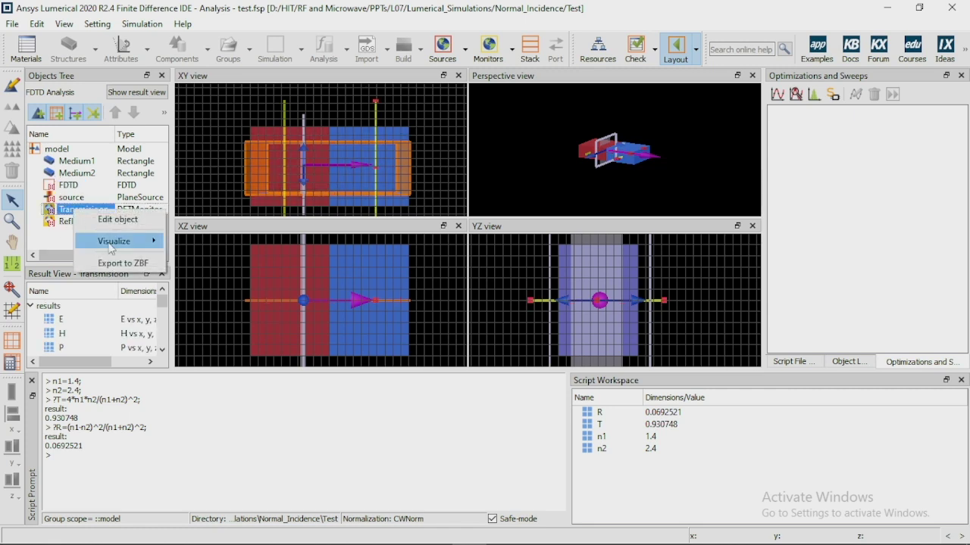
mouse_move(112, 242)
click(191, 289)
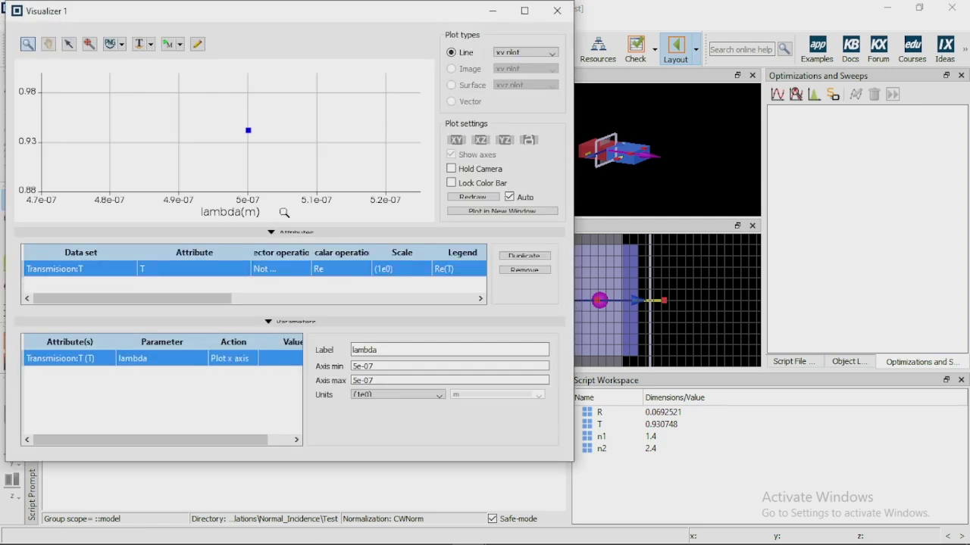
- Read the simulated transmission value at the plotted point and close the visualizer
mouse_move(251, 132)
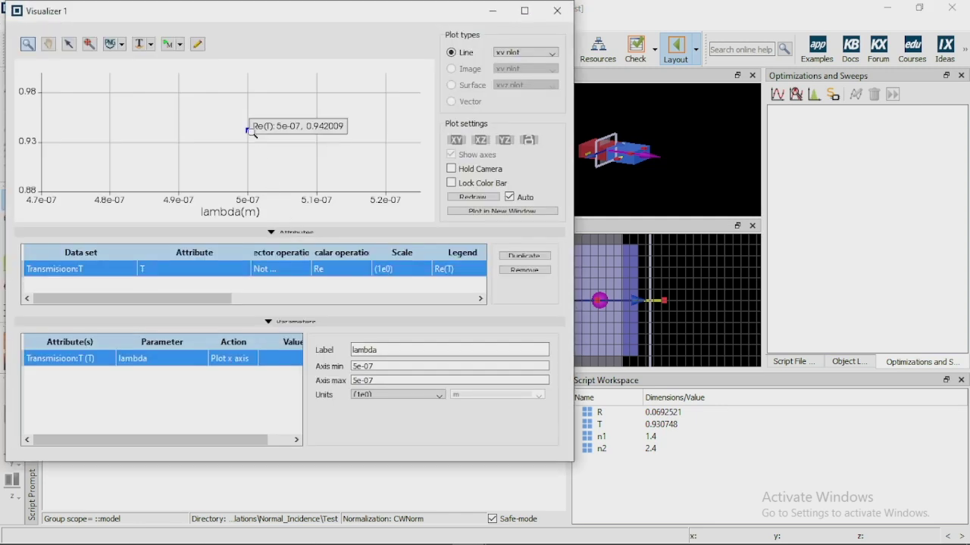
double_click(270, 17)
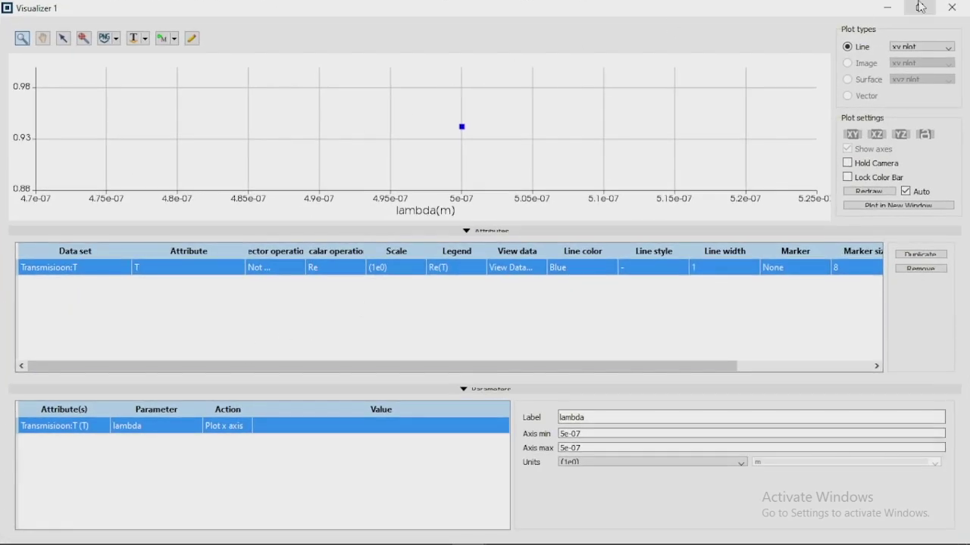
click(919, 8)
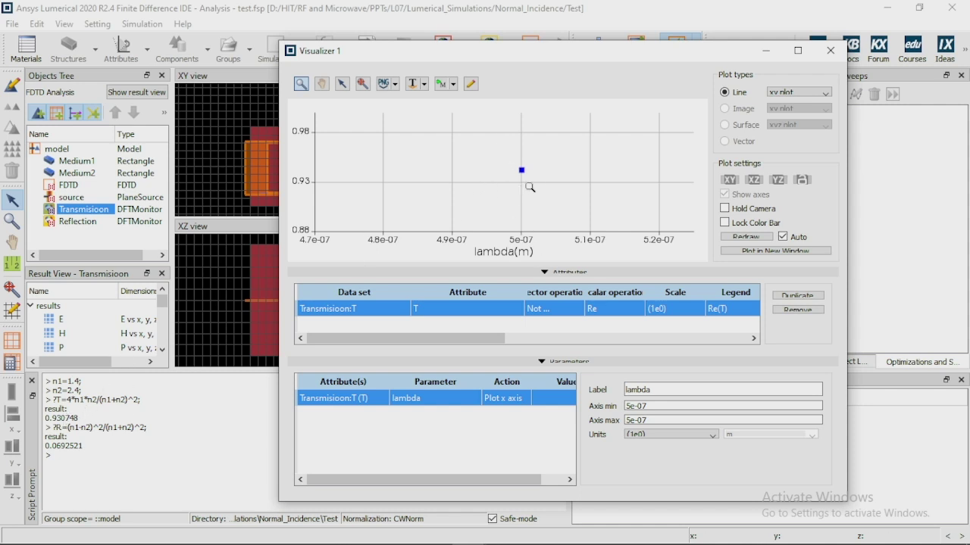
mouse_move(525, 171)
click(828, 51)
- Plot the T result of the Reflection monitor, read the simulated reflection value and close the visualizer
click(80, 224)
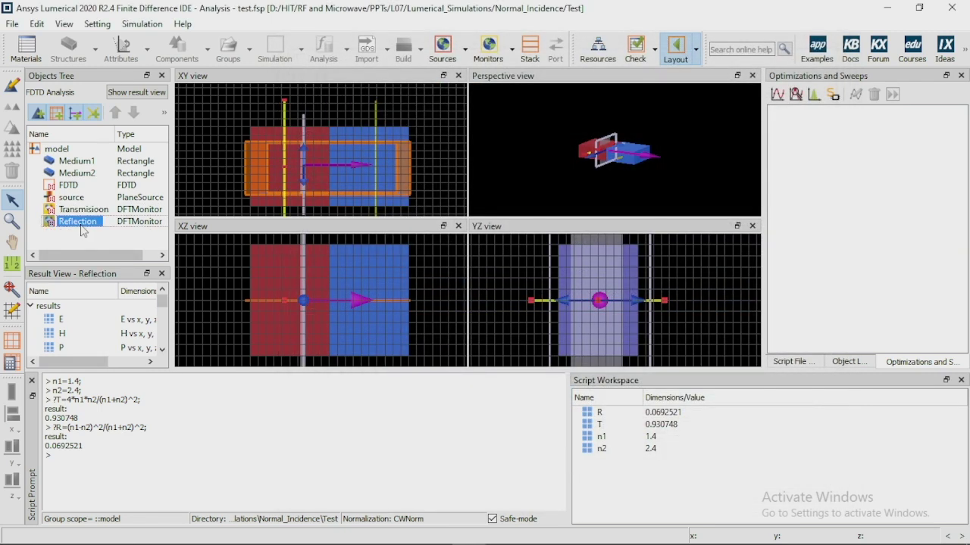
right_click(82, 229)
mouse_move(125, 258)
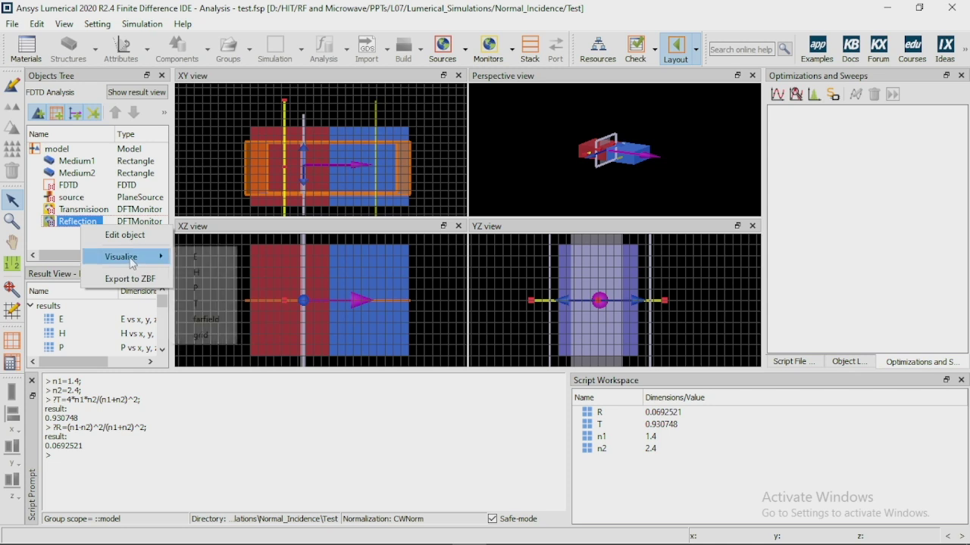
click(198, 303)
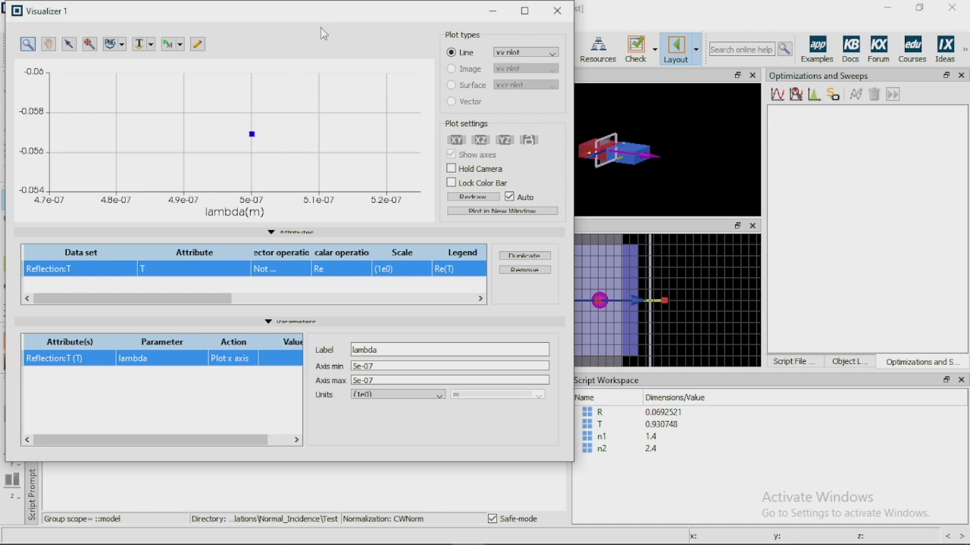
drag(331, 19, 564, 22)
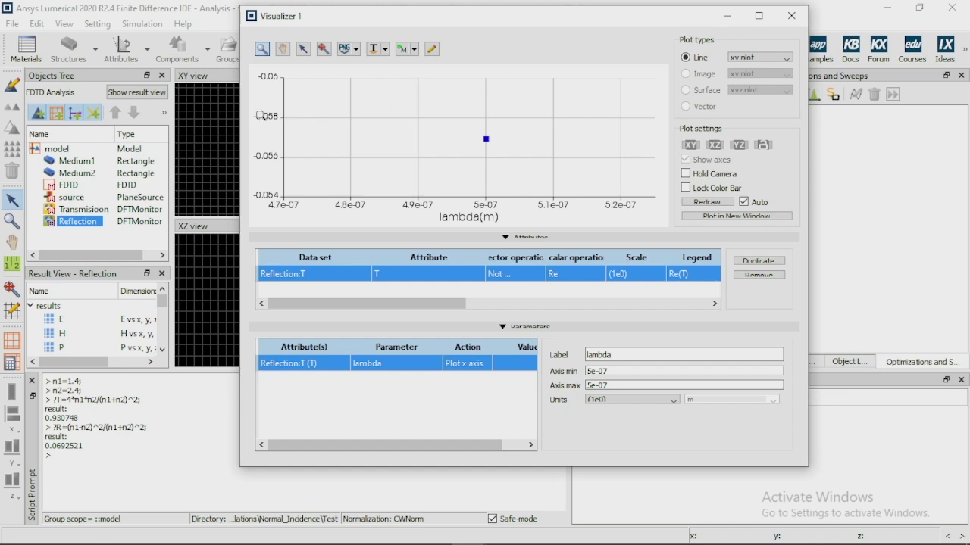
click(791, 15)
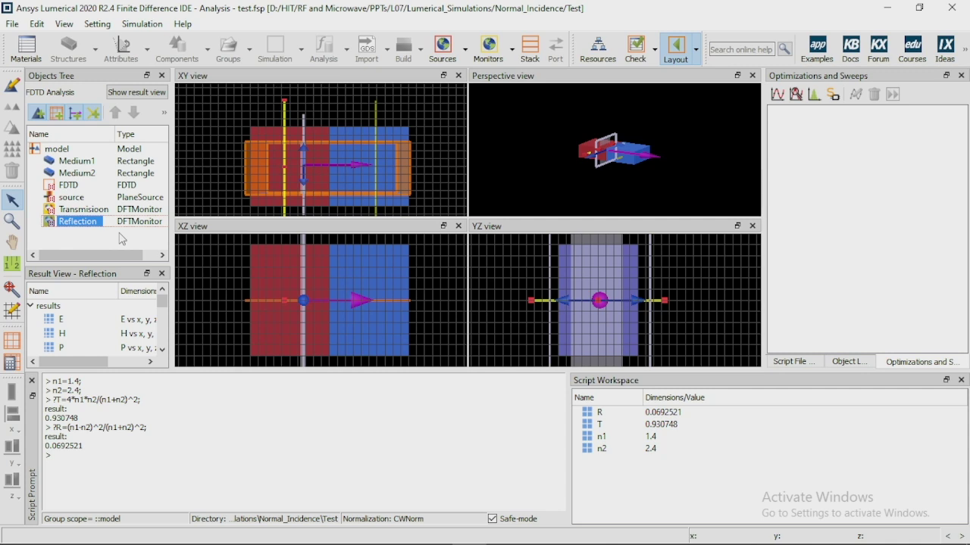
- Switch the simulation back to layout mode and add an analysis group to the model
key(ctrl+l)
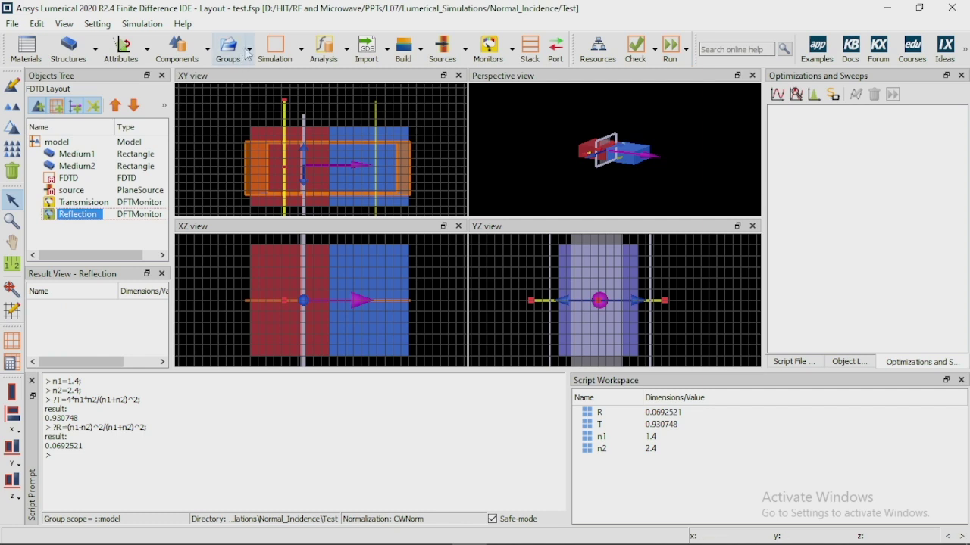
click(250, 54)
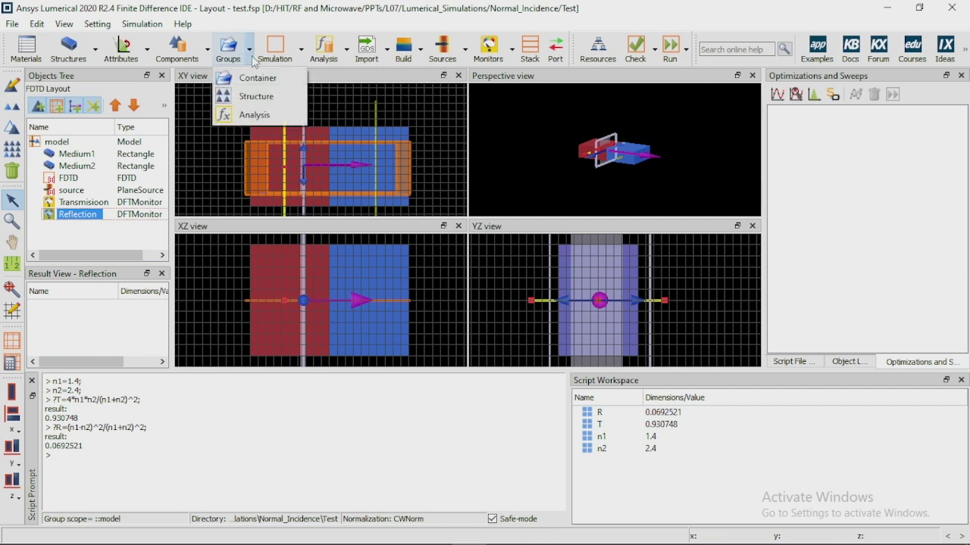
click(252, 114)
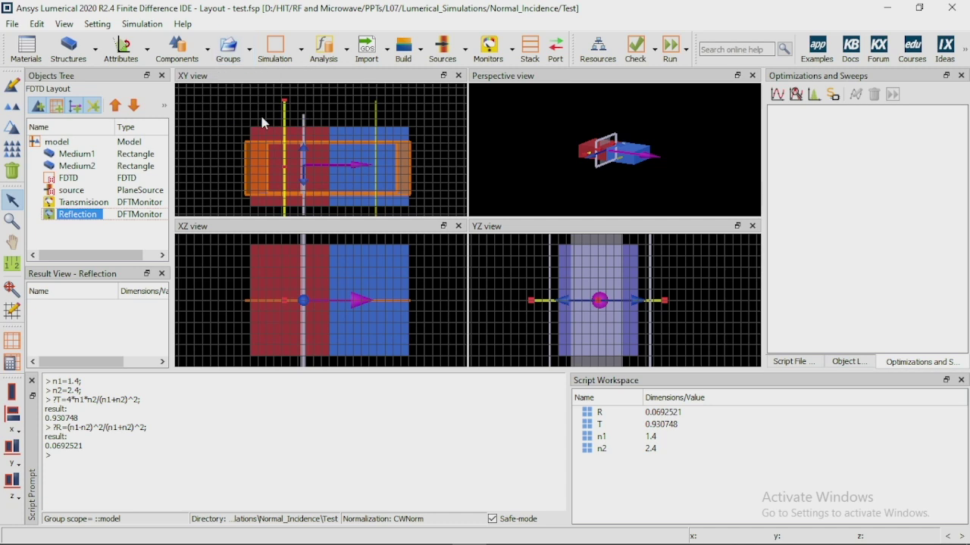
- Reorder the Reflection monitor below the analysis groups and move it into the adjacent group
click(77, 217)
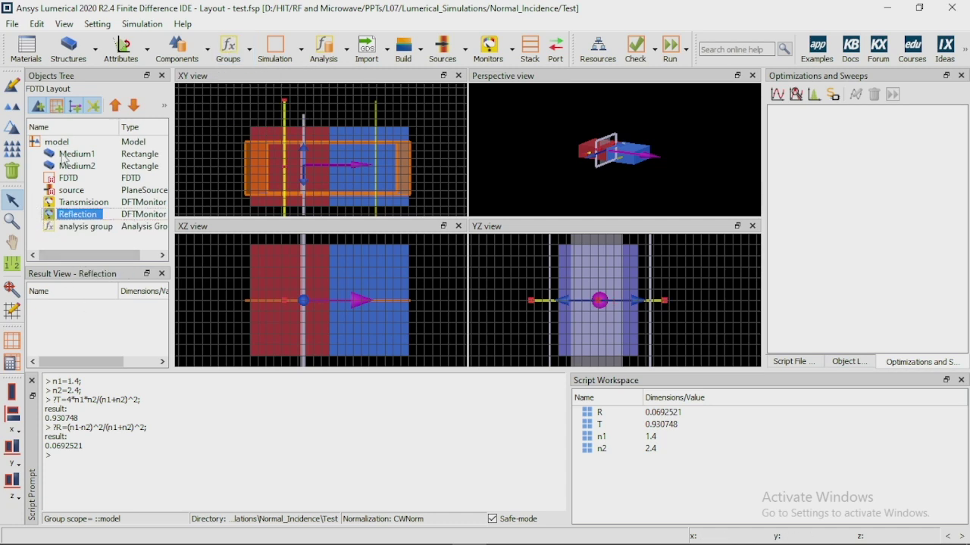
click(134, 105)
right_click(82, 237)
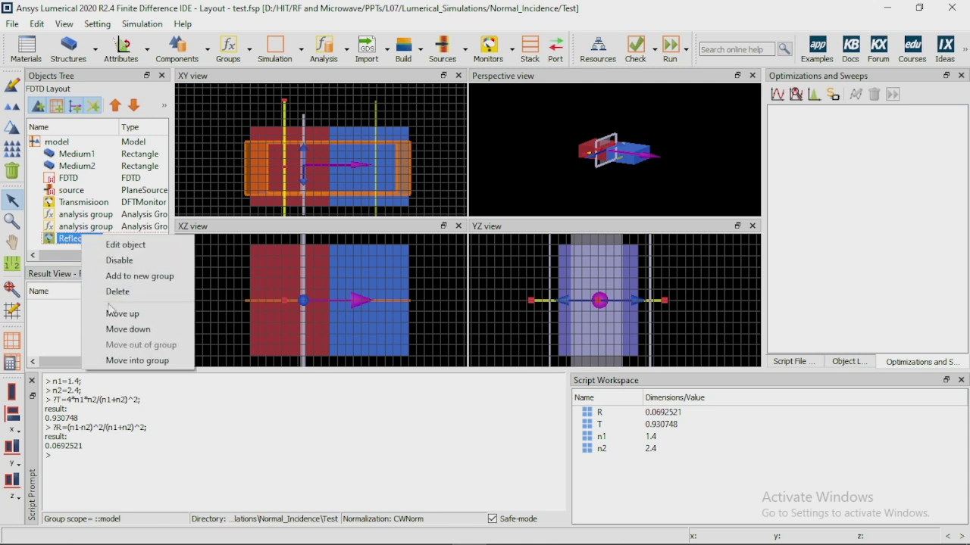
click(121, 364)
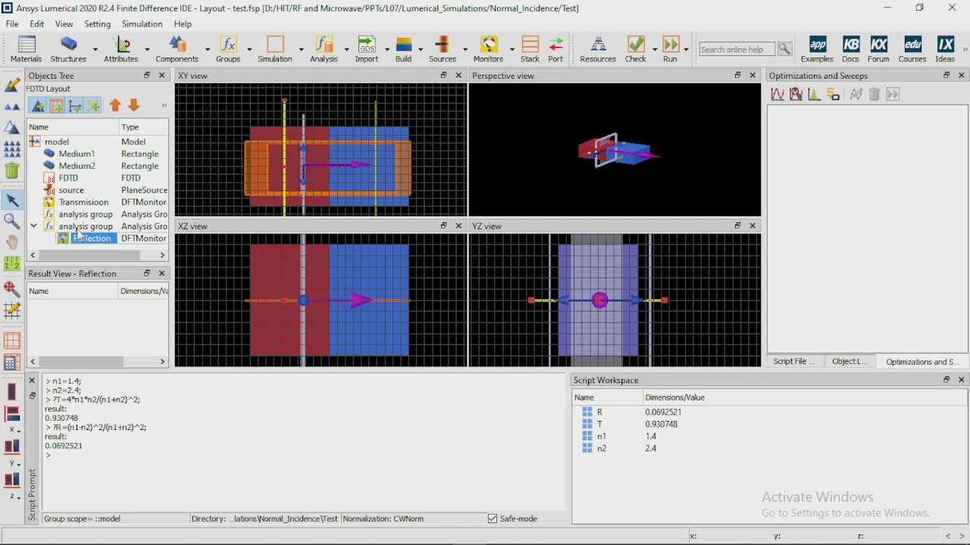
- Open the analysis group containing Reflection for editing and add an analysis result named R_sim
click(82, 227)
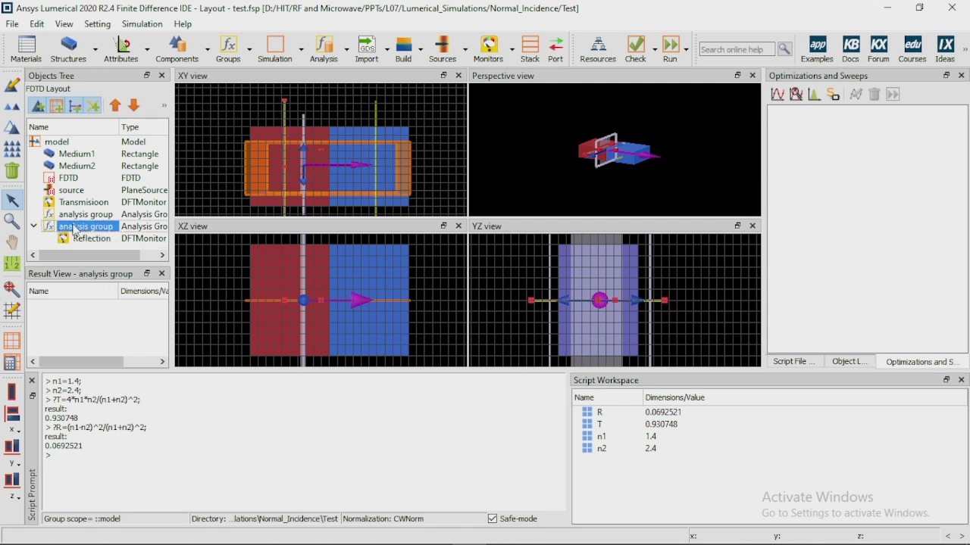
right_click(76, 229)
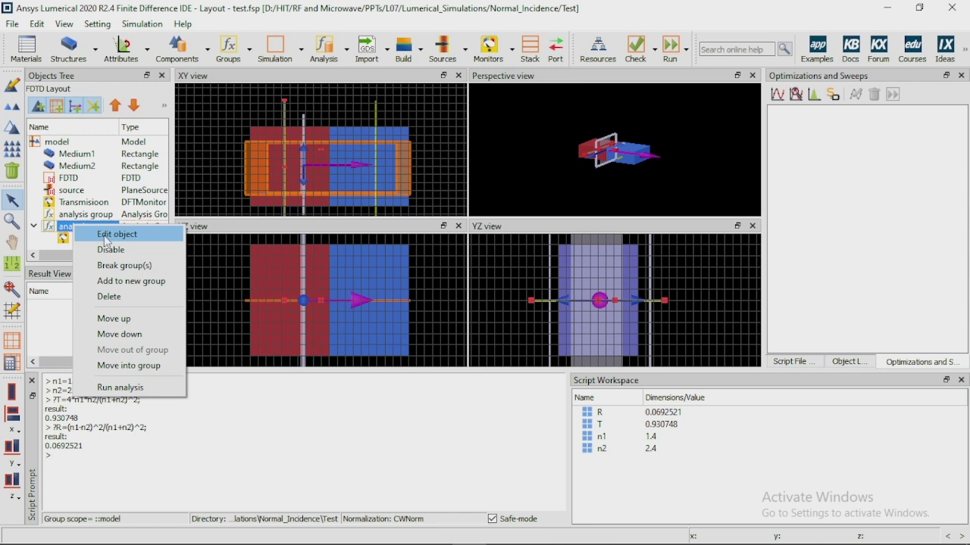
click(94, 234)
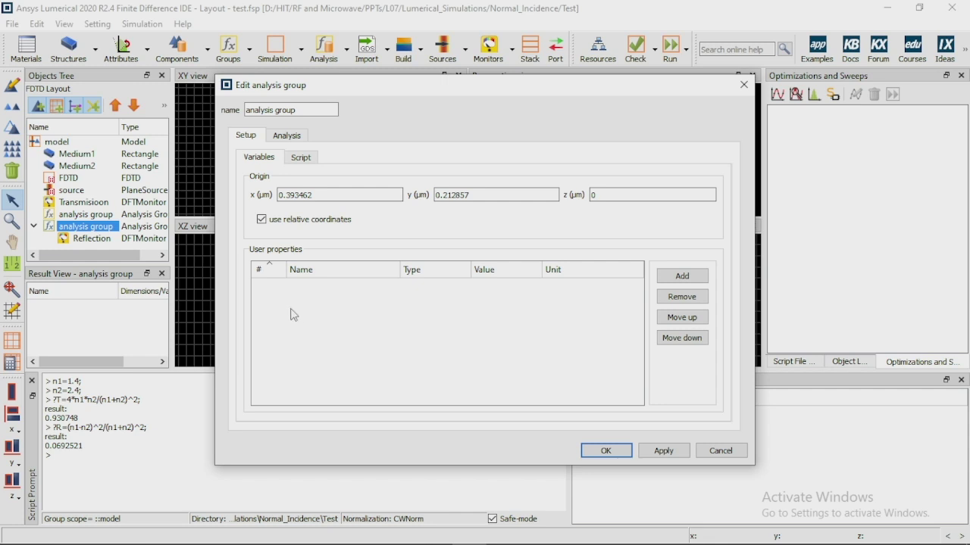
click(287, 138)
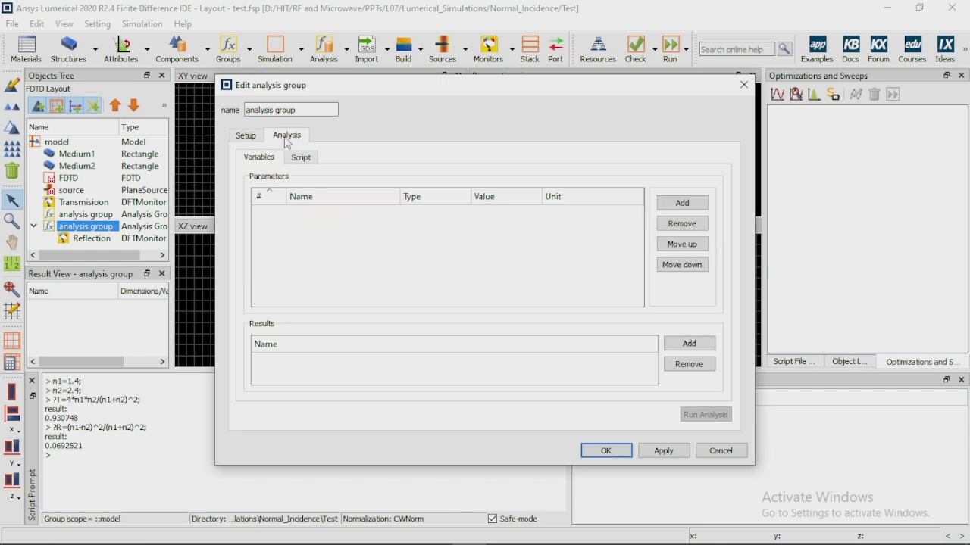
click(691, 344)
double_click(285, 357)
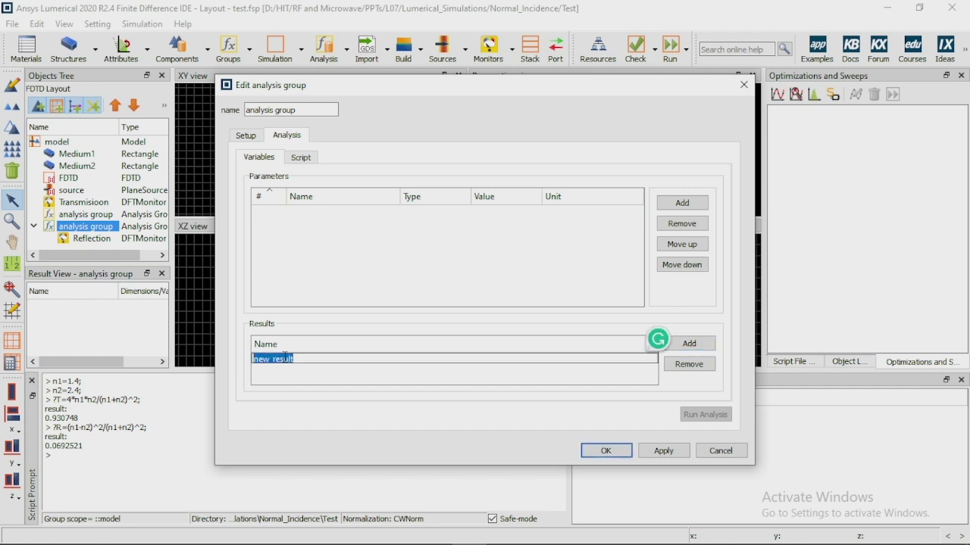
text(R_)
text( sim)
key(Return)
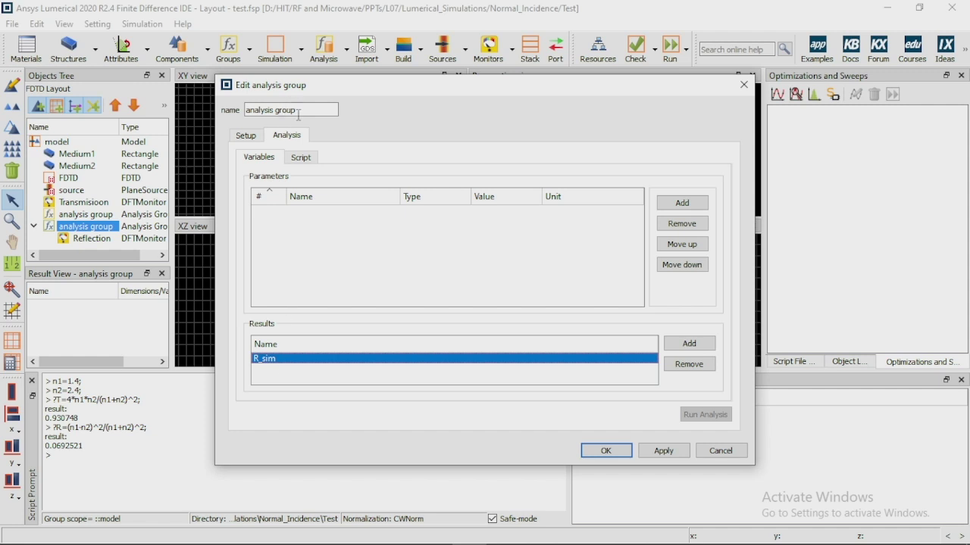
- Write the analysis script R_sim=transmission("Reflection"); for the group and accept the edits
click(309, 160)
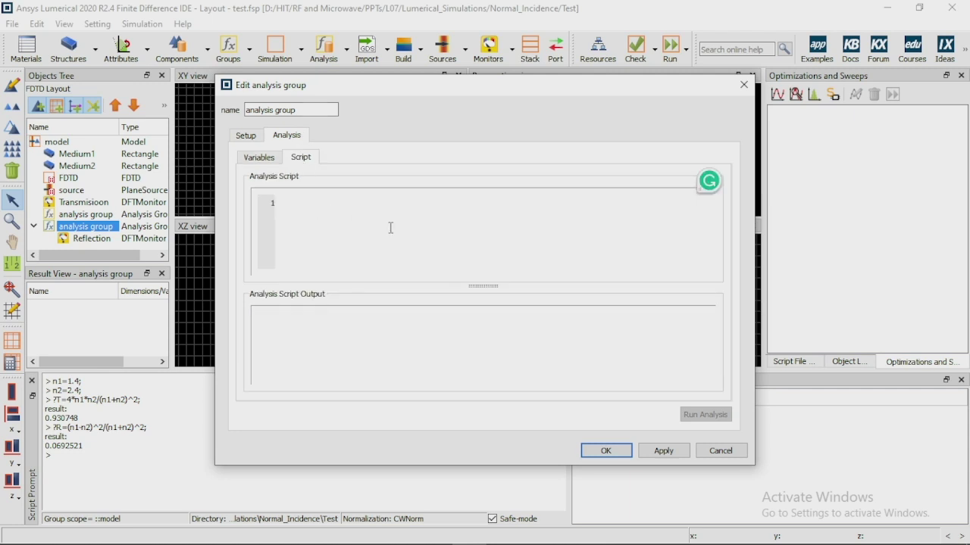
text(R_sim=transmission();)
click(391, 203)
text(")
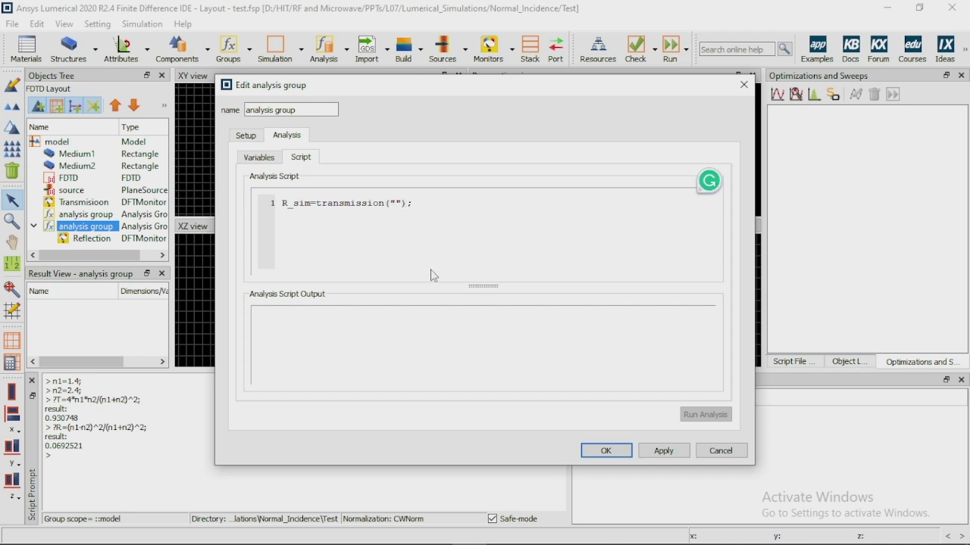
text(Reflection)
click(608, 451)
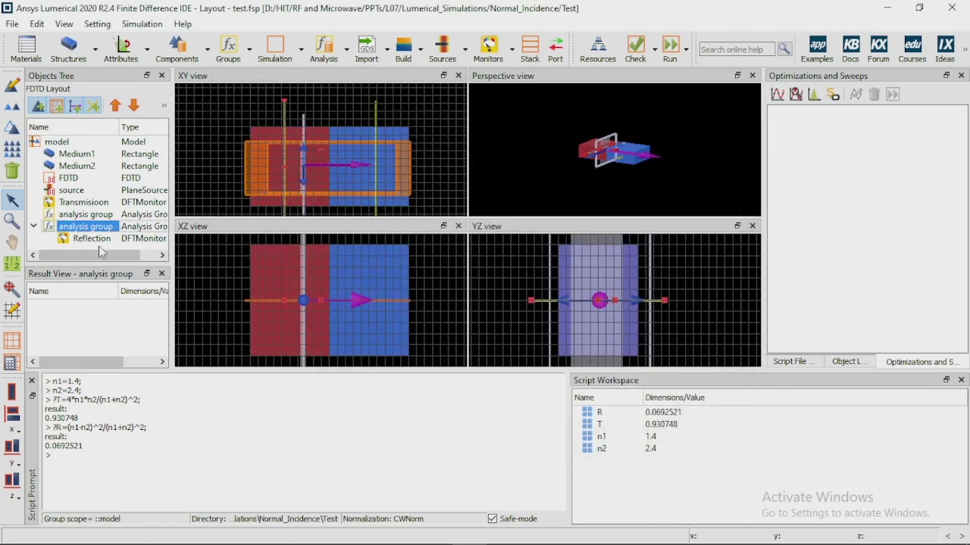
- Run the simulation with the grouped Reflection monitor and look through the monitor's available results
right_click(97, 241)
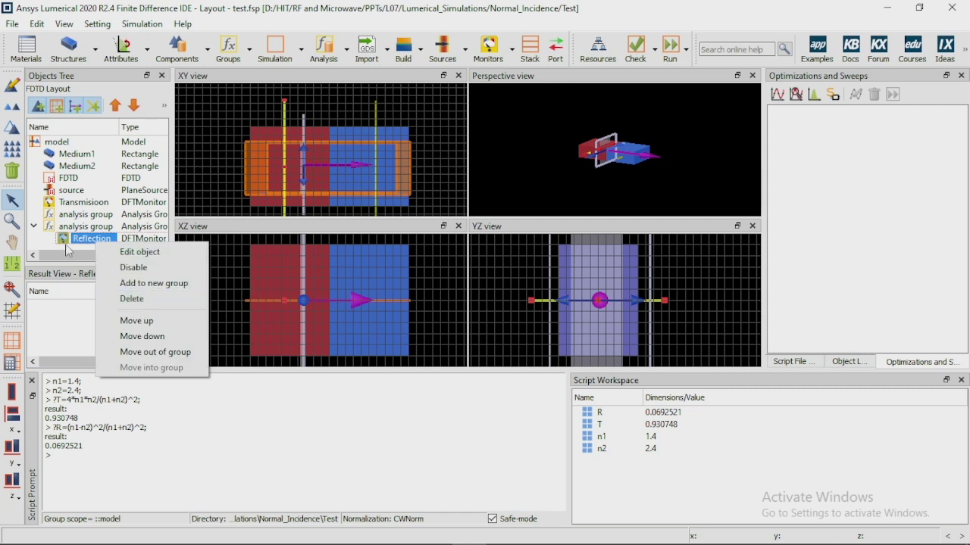
click(71, 244)
click(671, 47)
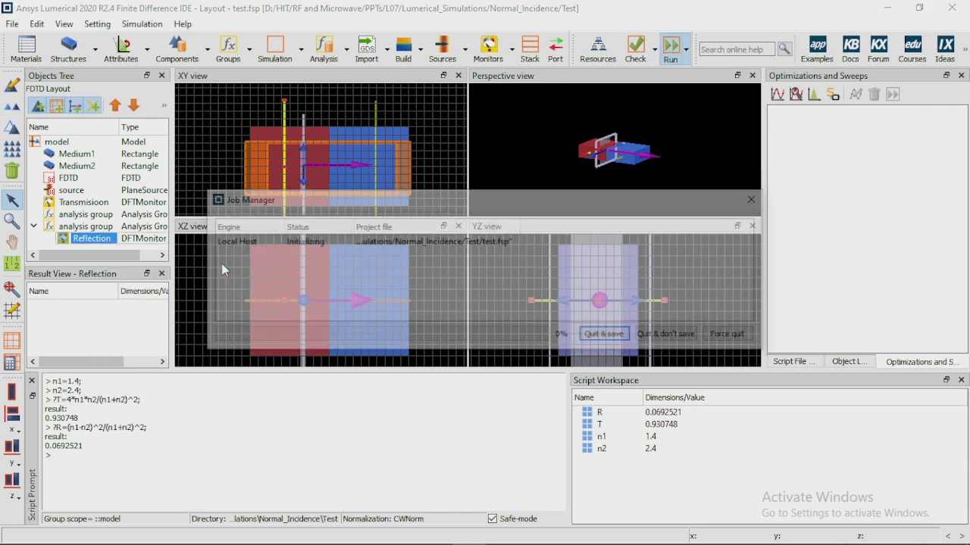
right_click(87, 234)
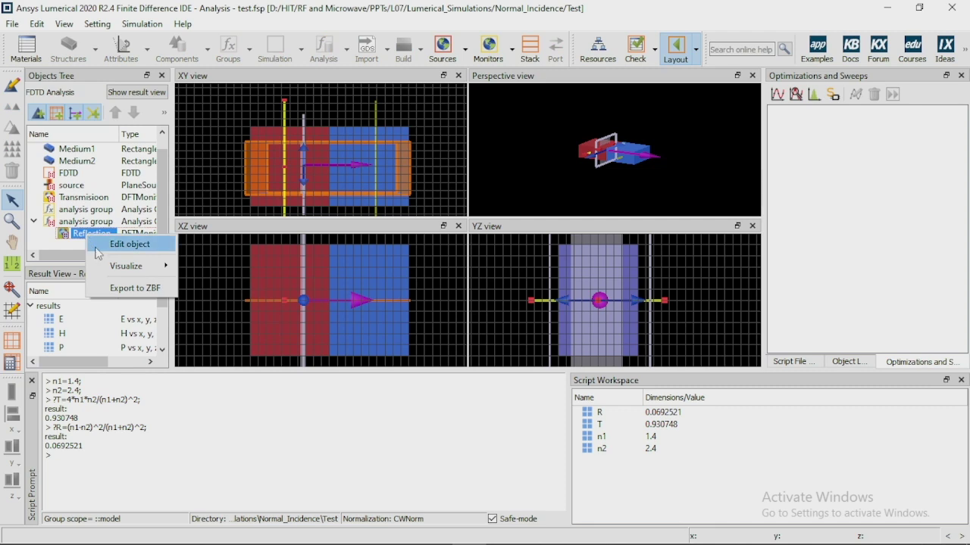
mouse_move(127, 267)
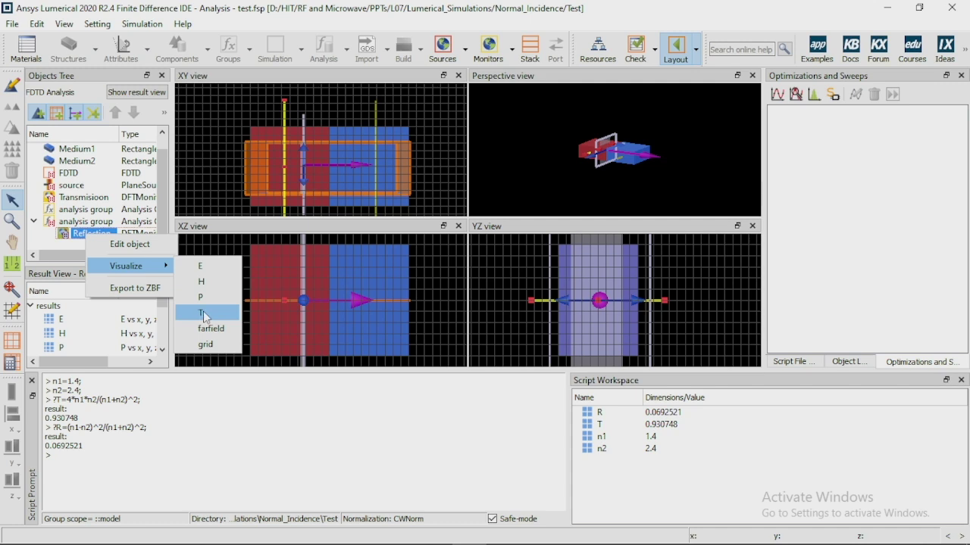
- Negate the analysis group's script expression so it reads R_sim=-transmission("Reflection"); and accept the edits
click(78, 225)
right_click(78, 221)
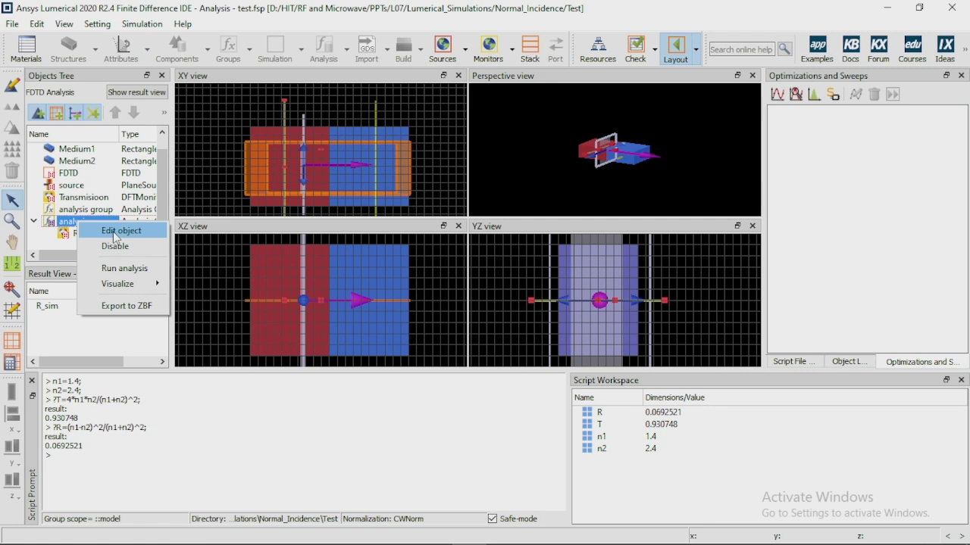
click(110, 229)
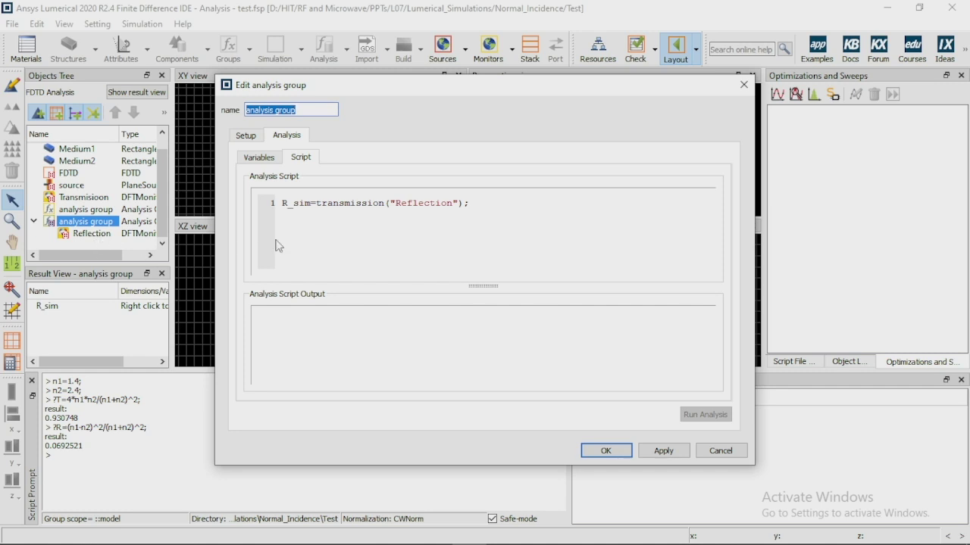
click(319, 203)
text(-)
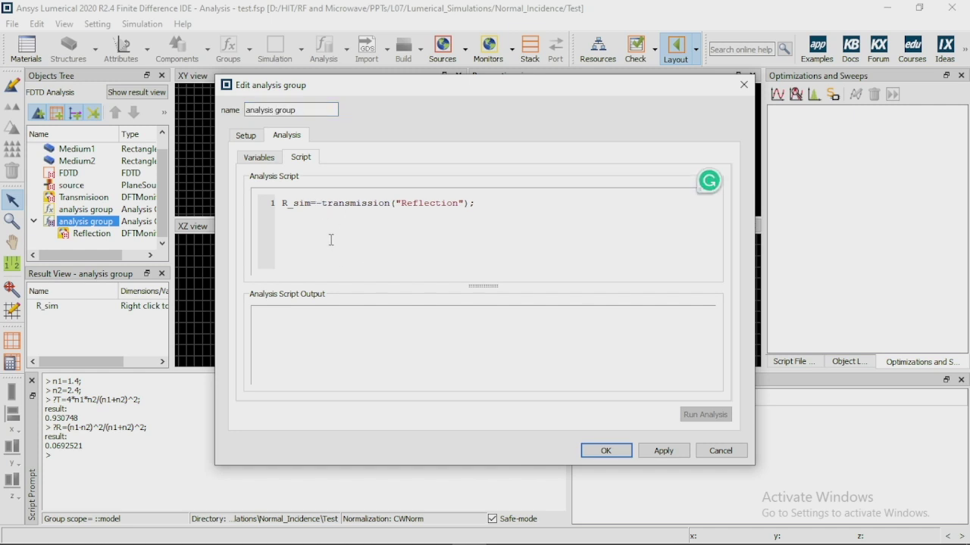
click(262, 156)
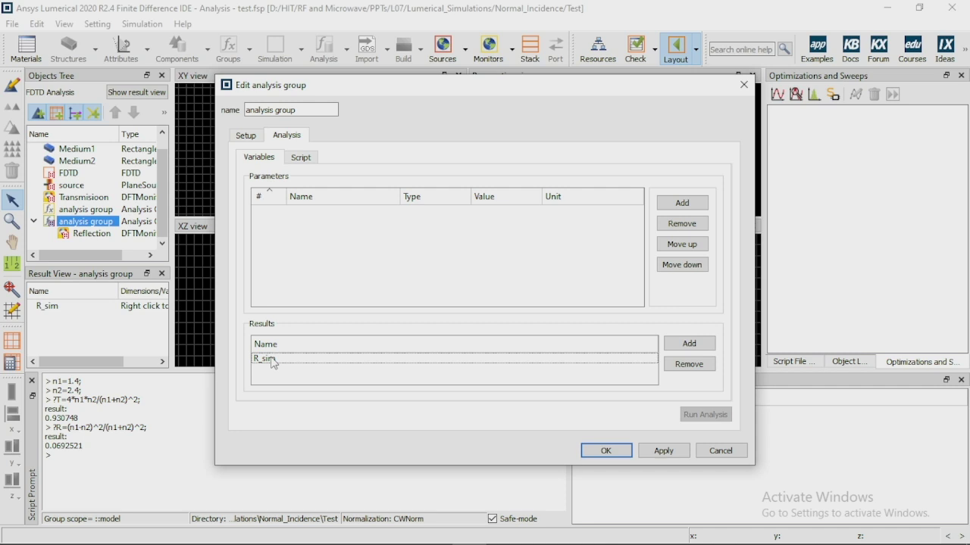
click(301, 159)
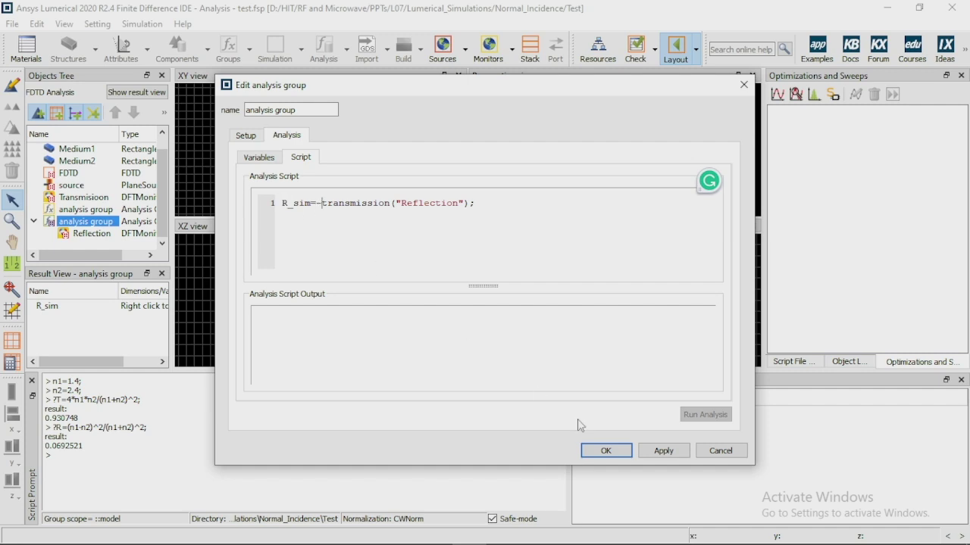
click(606, 450)
- Run the simulation again and visualize the T result of the grouped Reflection monitor
click(672, 50)
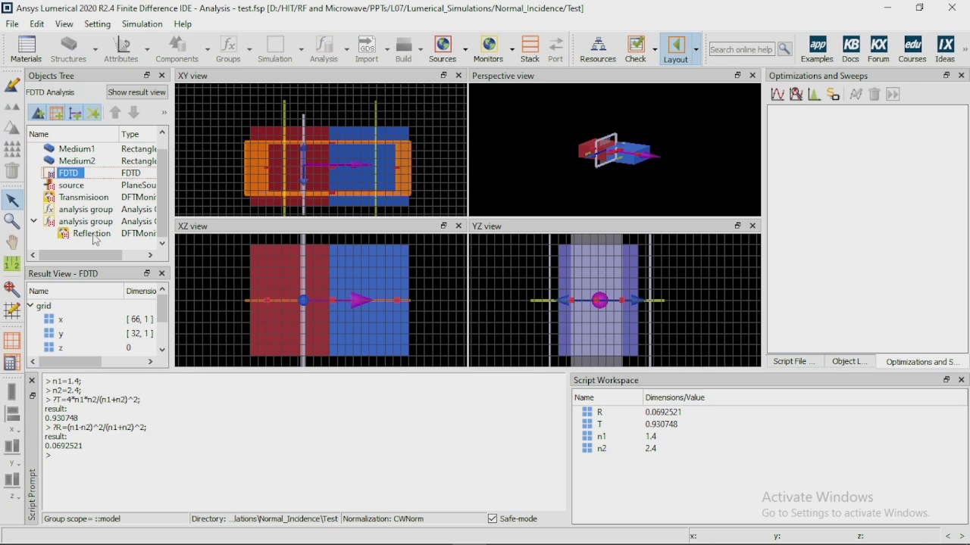
right_click(93, 237)
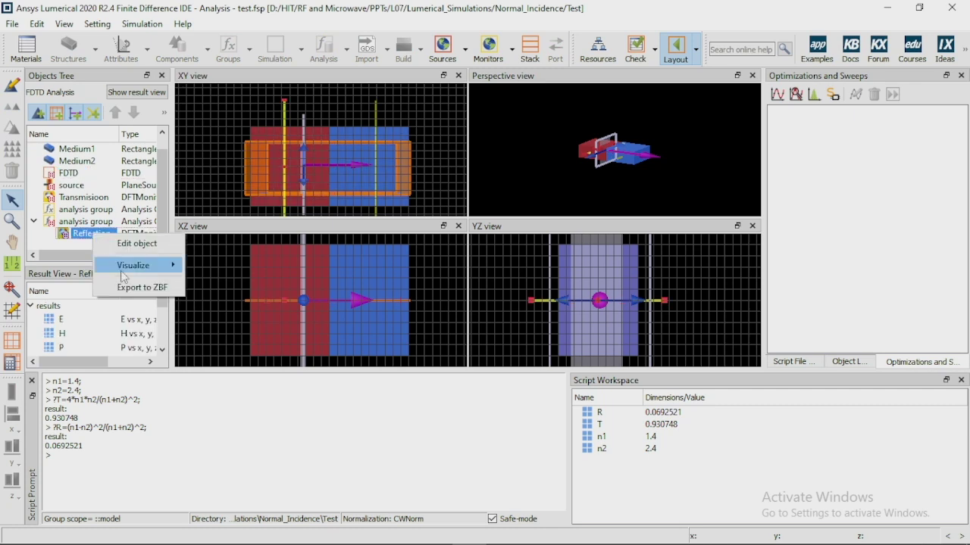
mouse_move(136, 277)
click(205, 313)
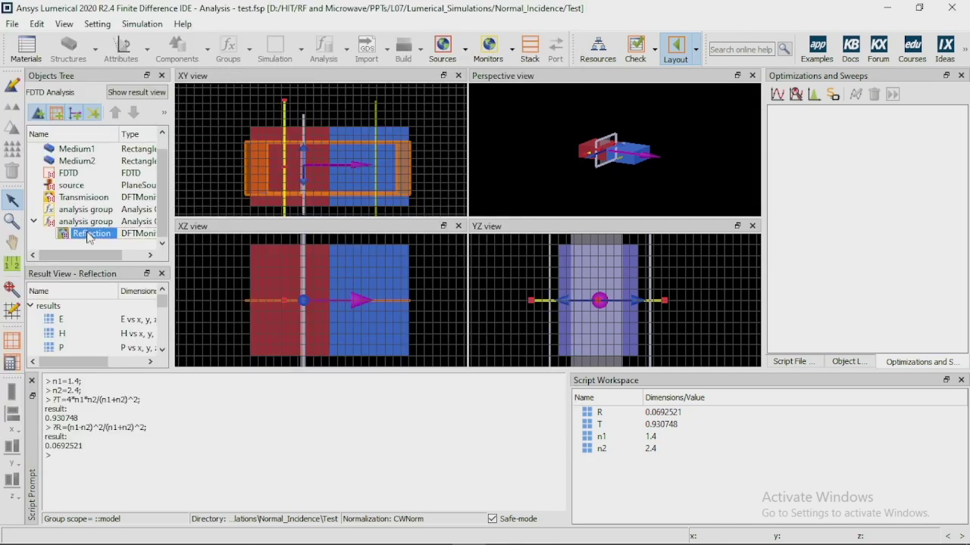
- Run the analysis of the group containing the Reflection monitor to calculate R_sim
click(83, 225)
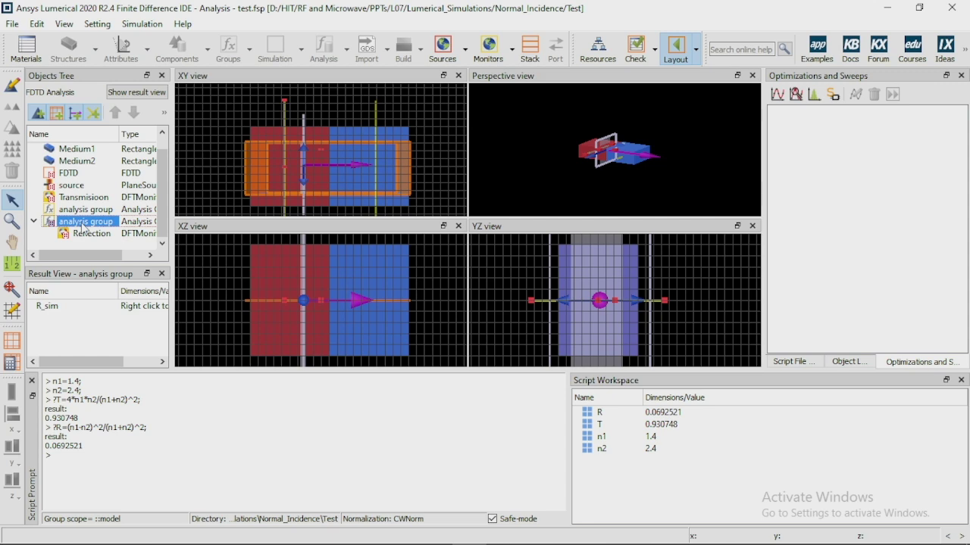
right_click(79, 224)
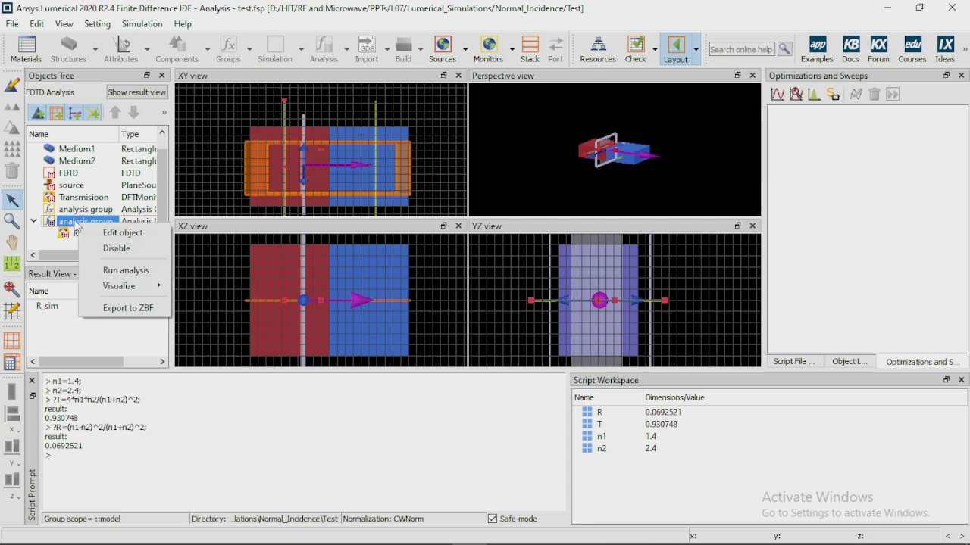
click(109, 271)
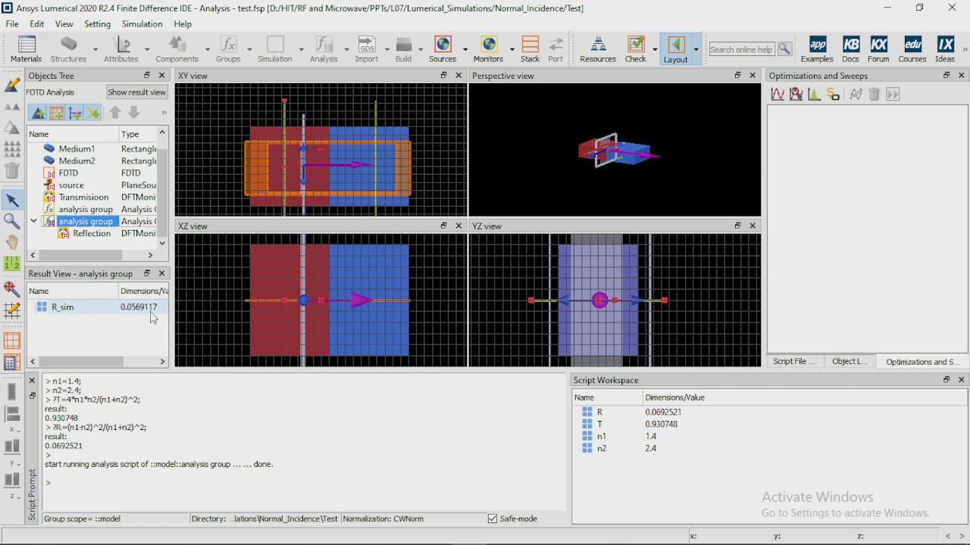
- Visualize the R_sim result of the analysis group containing the Reflection monitor, read its plotted point and close the plot
right_click(87, 223)
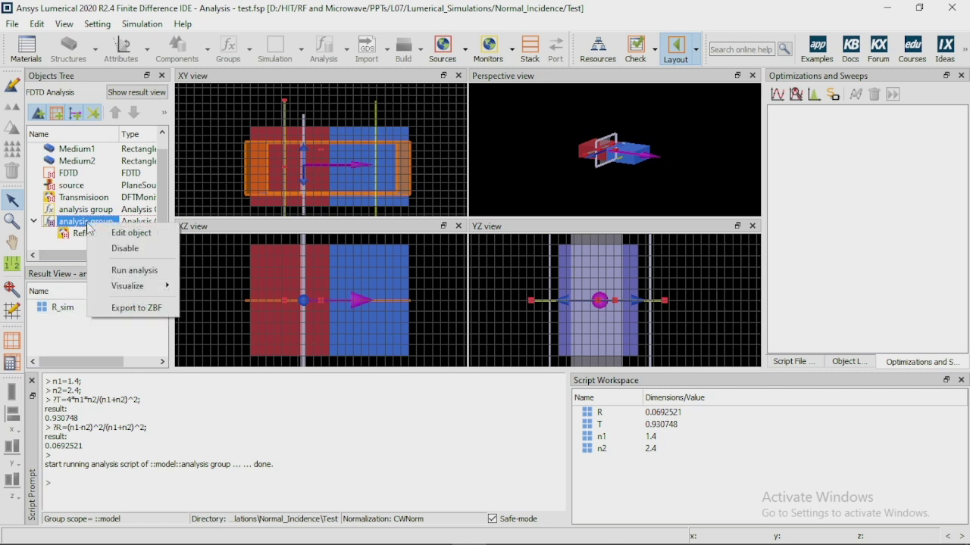
mouse_move(168, 286)
click(216, 289)
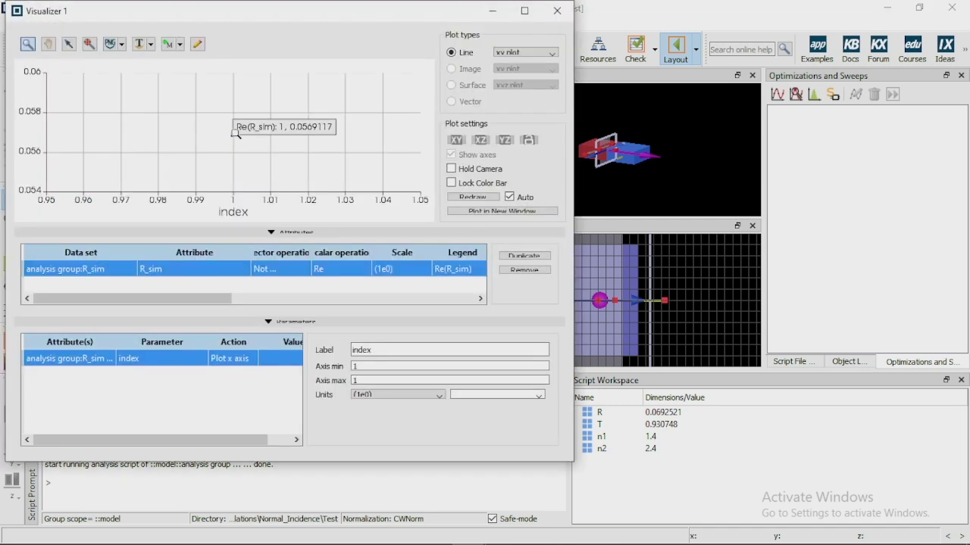
click(556, 11)
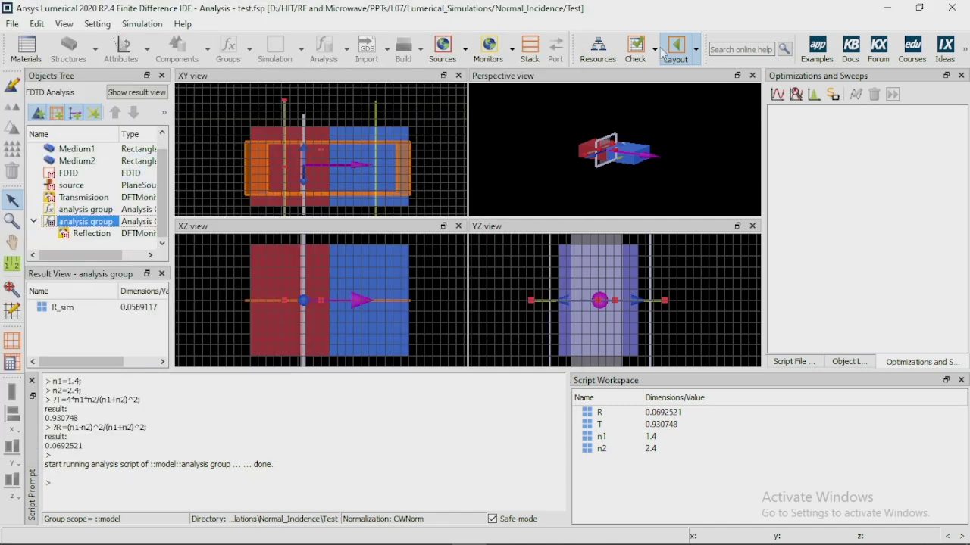
- Return to layout mode, add a mesh override region and shape it into a narrow strip straddling the Medium1–Medium2 interface across the FDTD region's height
click(682, 58)
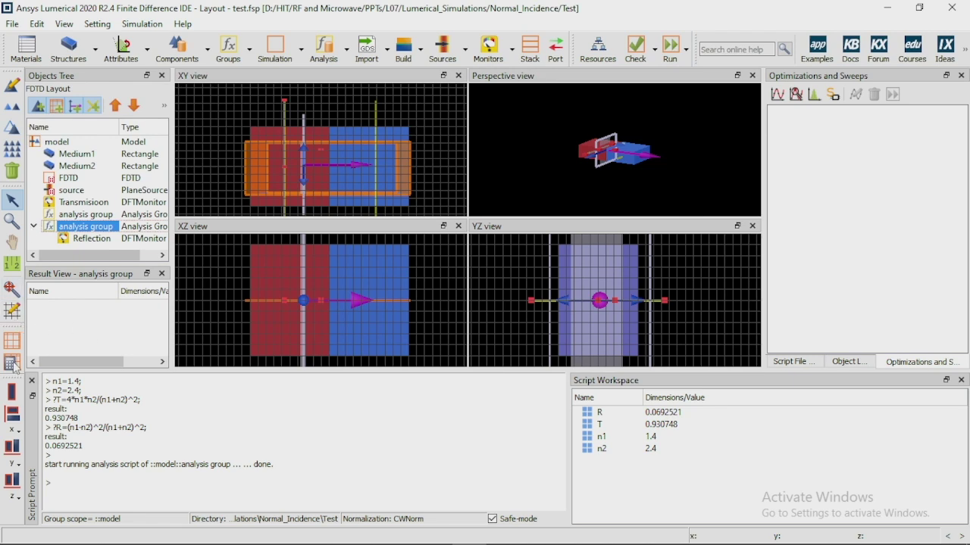
click(300, 50)
click(282, 97)
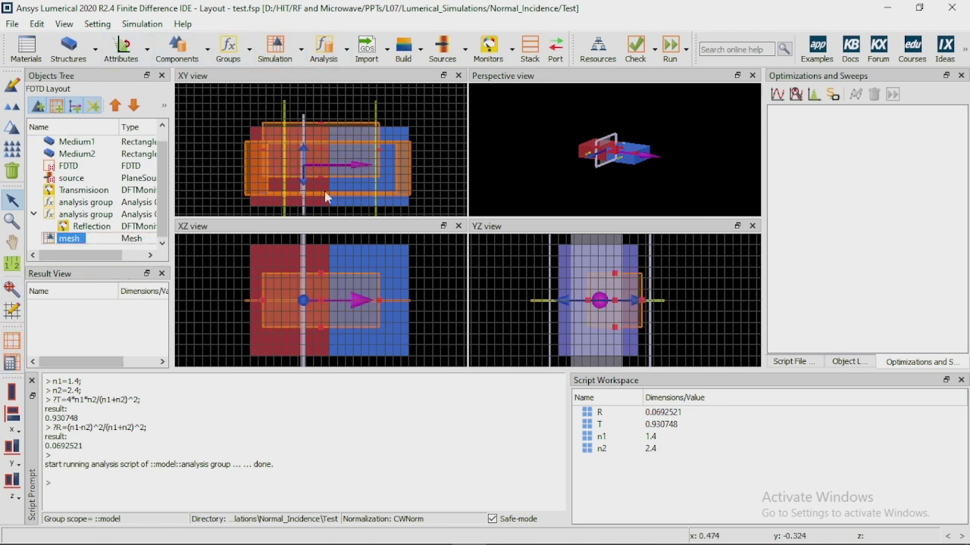
drag(323, 147, 327, 171)
drag(387, 170, 348, 170)
click(71, 178)
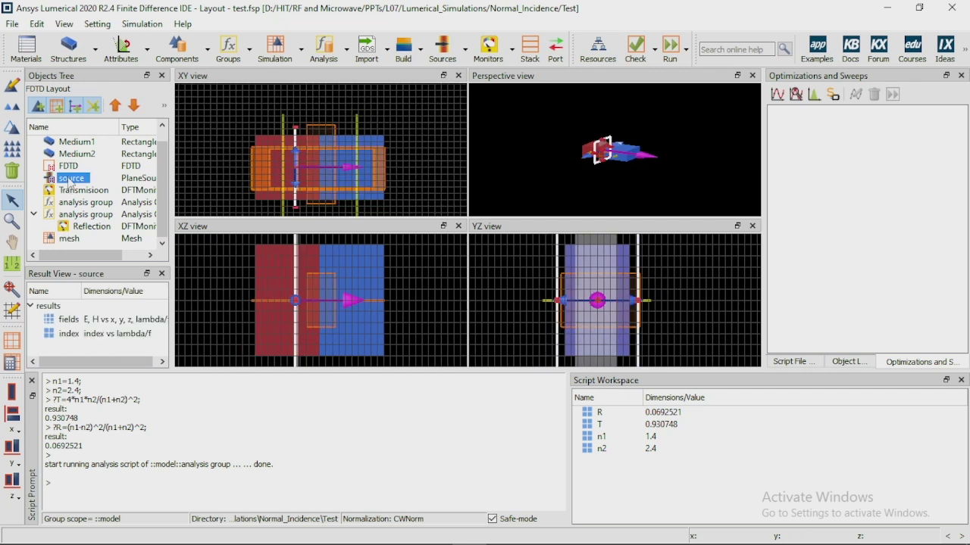
- Turn off the y and z mesh overrides of the mesh region so that only the x override remains
double_click(69, 238)
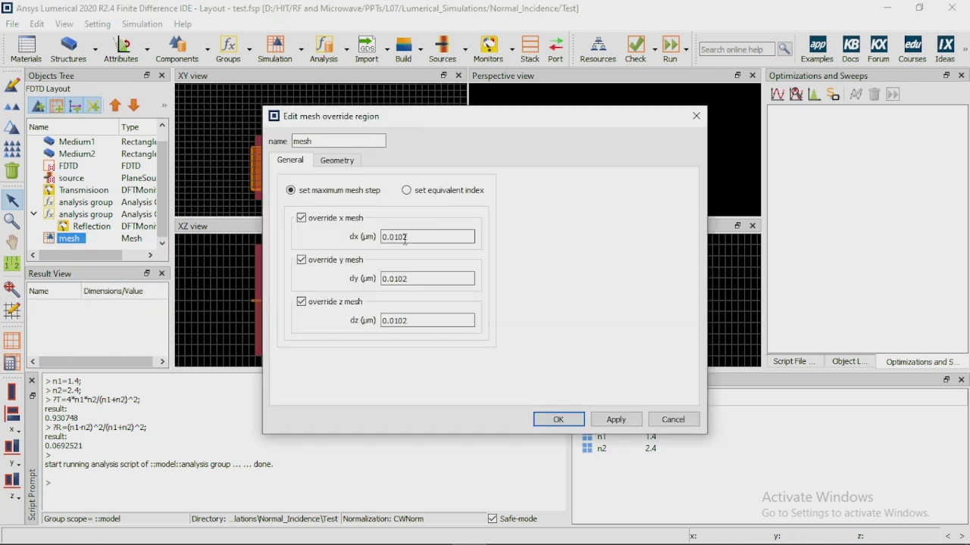
click(301, 302)
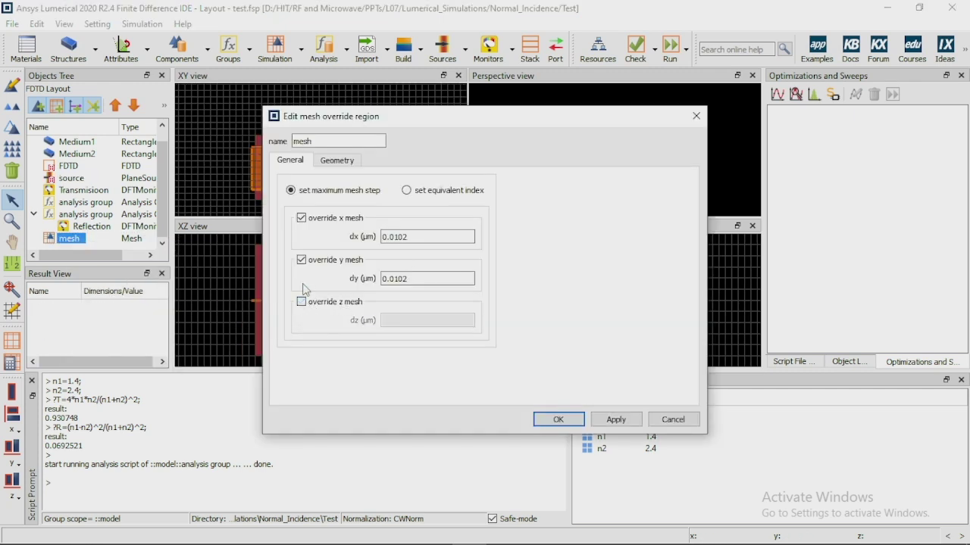
click(302, 261)
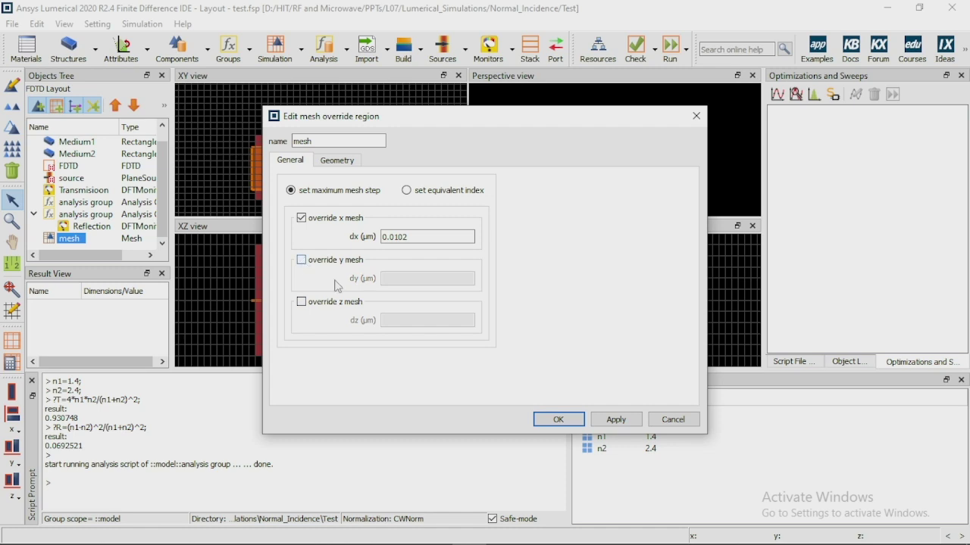
click(571, 423)
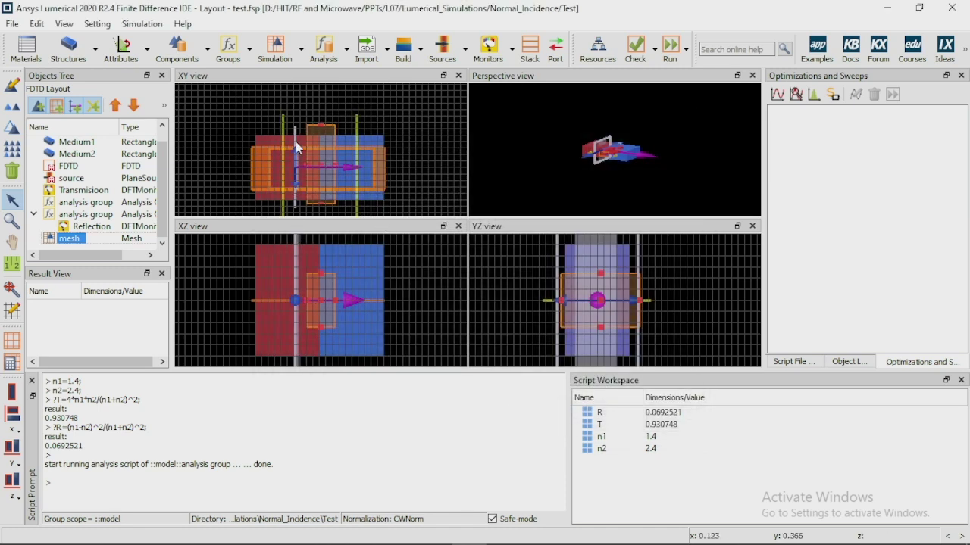
- Run the simulation with the mesh override and recalculate R_sim by running the analysis of the group containing the Reflection monitor
scroll(296, 139, up, 1)
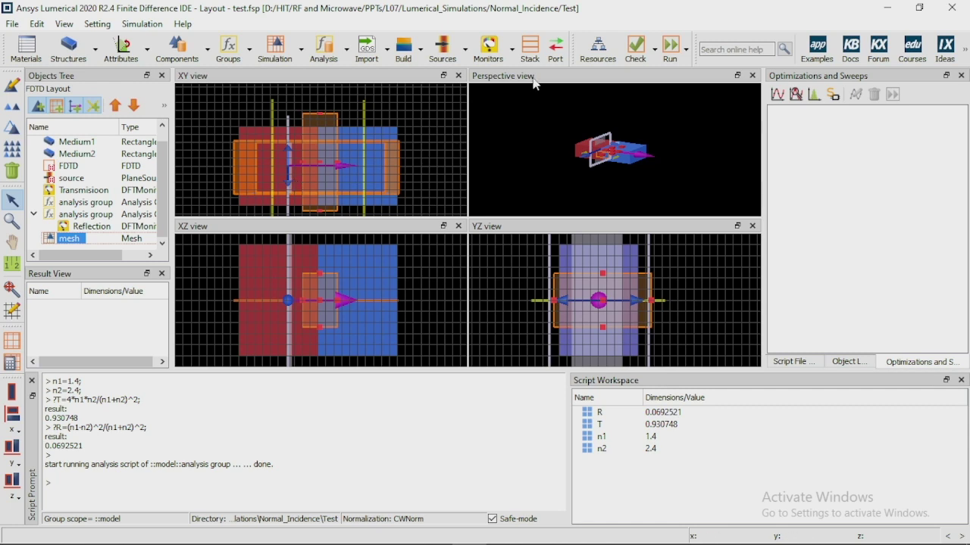
click(670, 49)
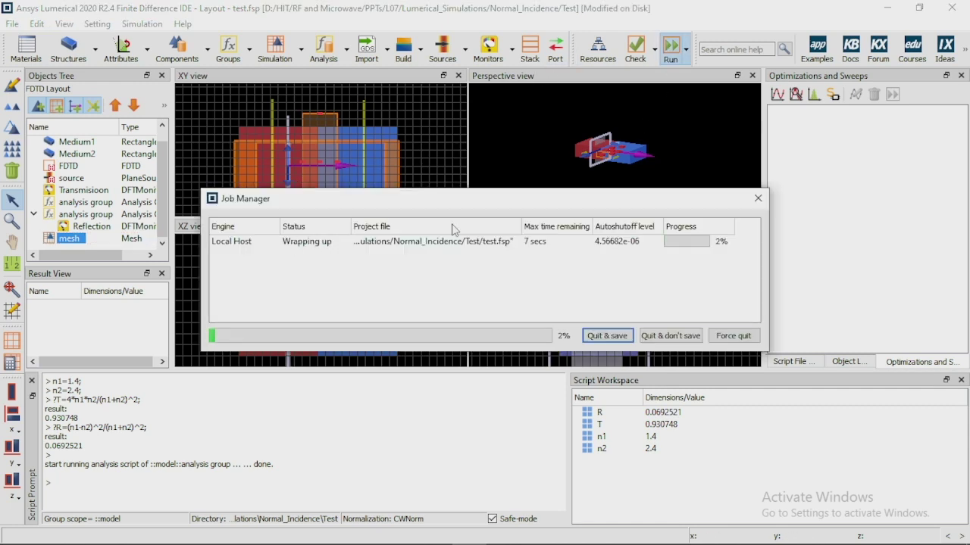
scroll(76, 244, down, 1)
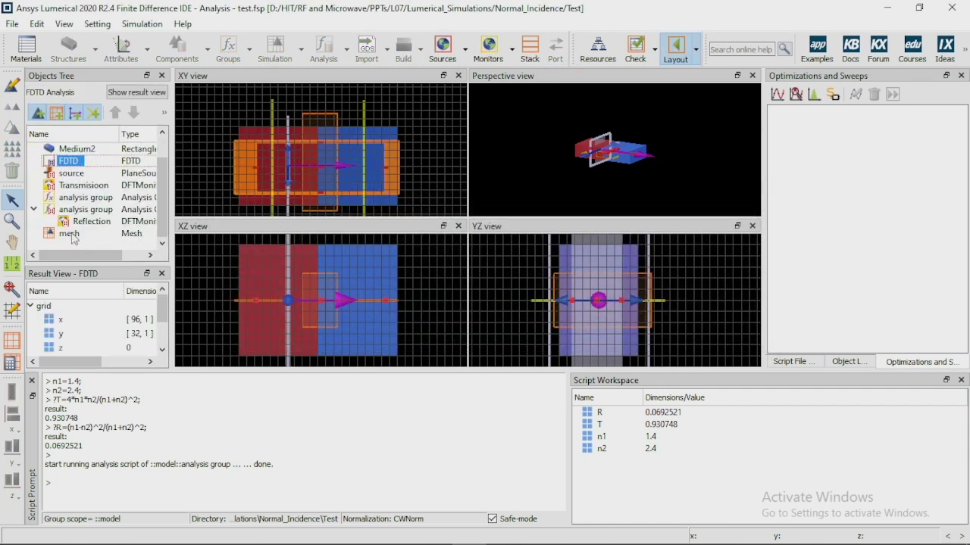
click(86, 210)
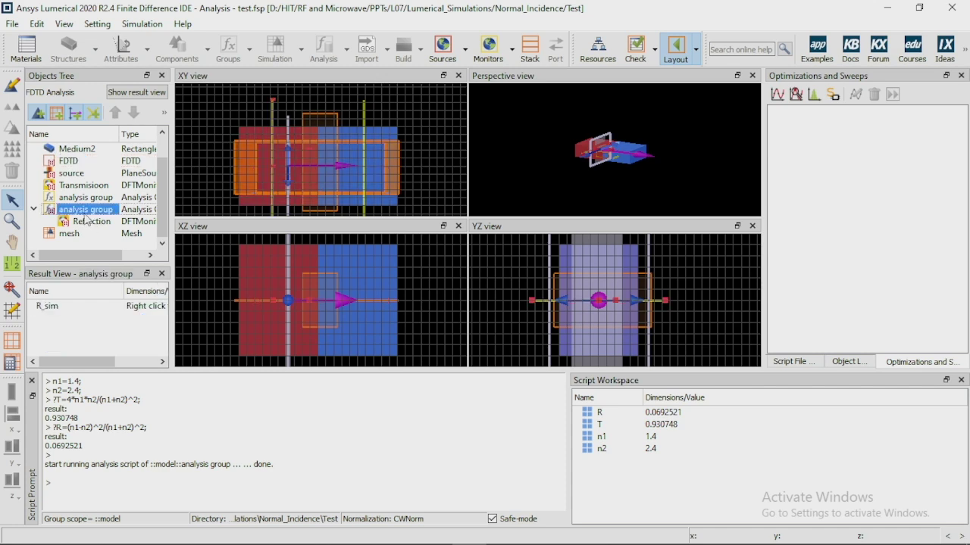
right_click(85, 212)
click(124, 261)
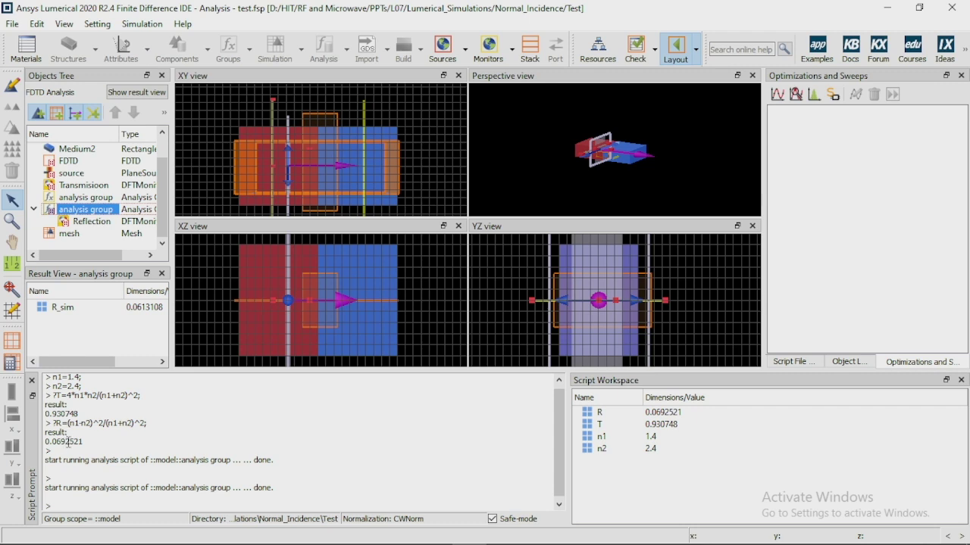
- Visualize the T result of the Transmisioon monitor and compare it with the theoretical transmission calculated in the script prompt
right_click(75, 185)
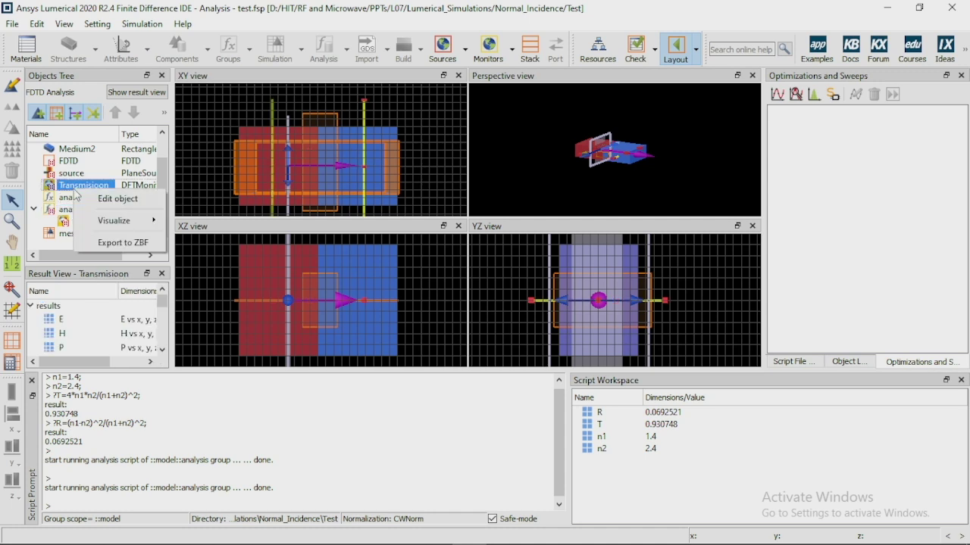
click(115, 218)
mouse_move(517, 179)
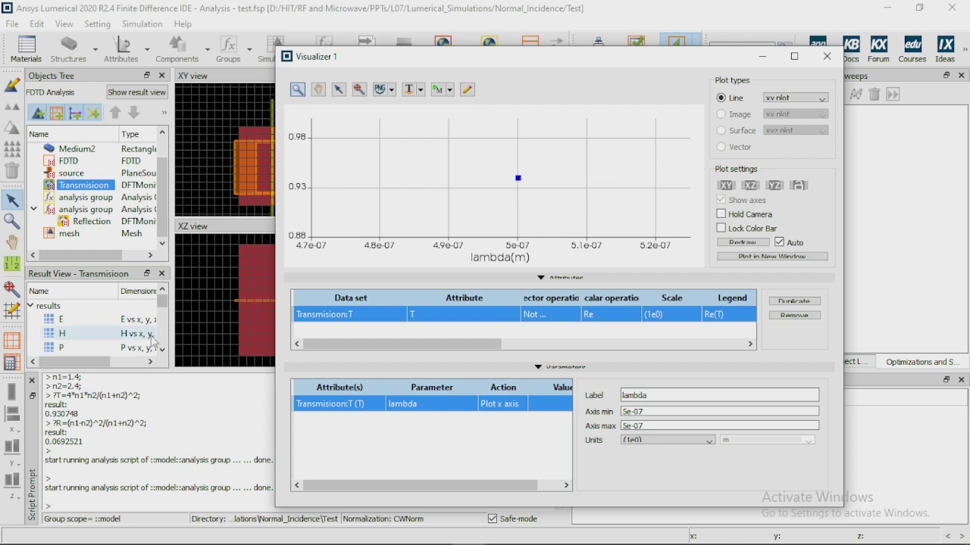
click(68, 414)
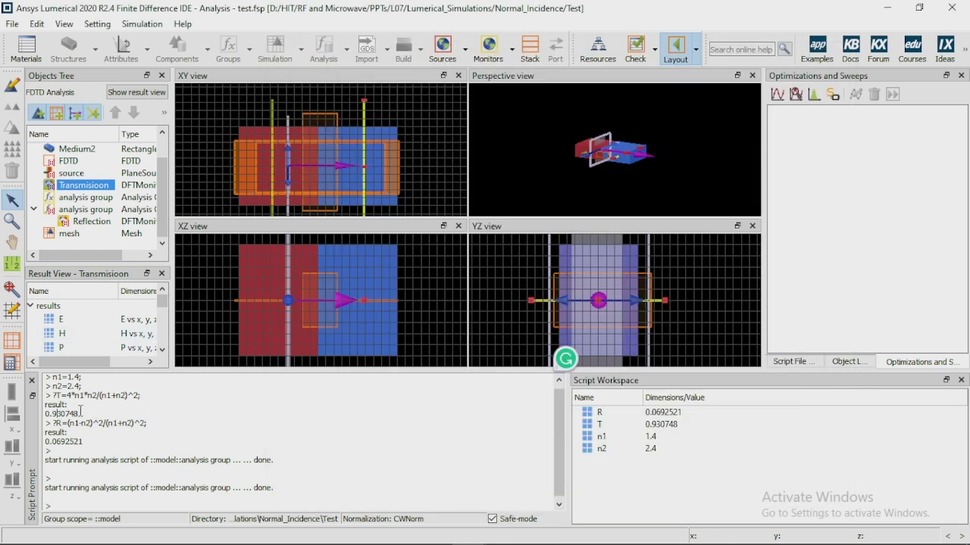
key(alt+Tab)
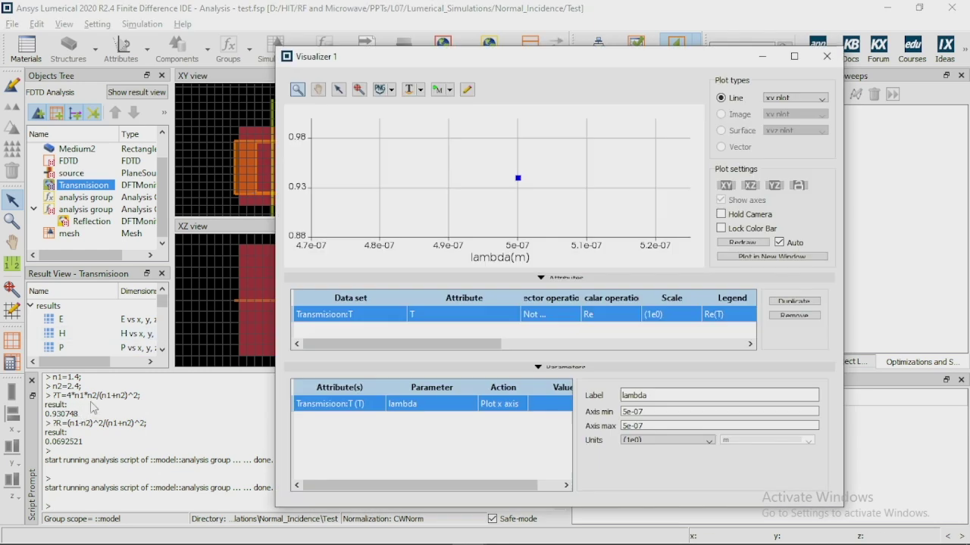
drag(595, 70, 650, 222)
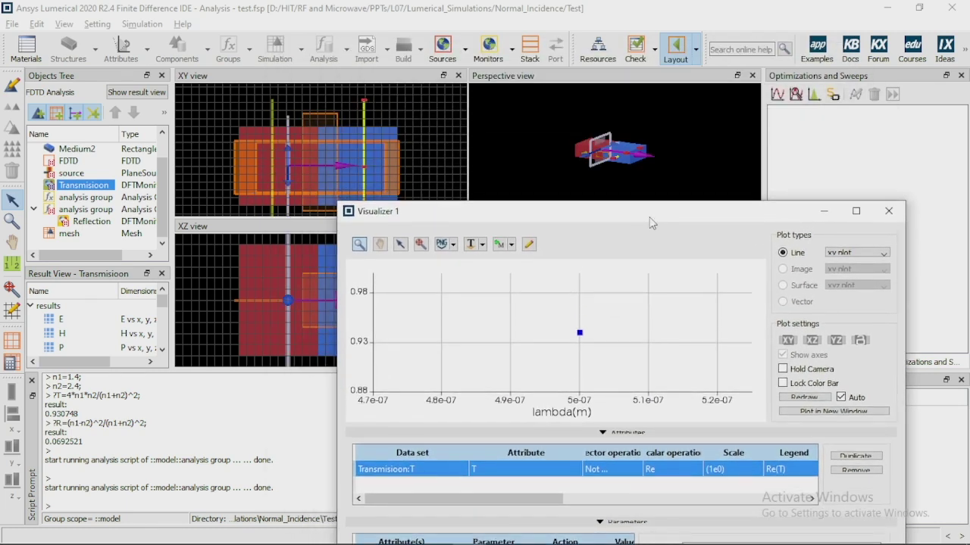